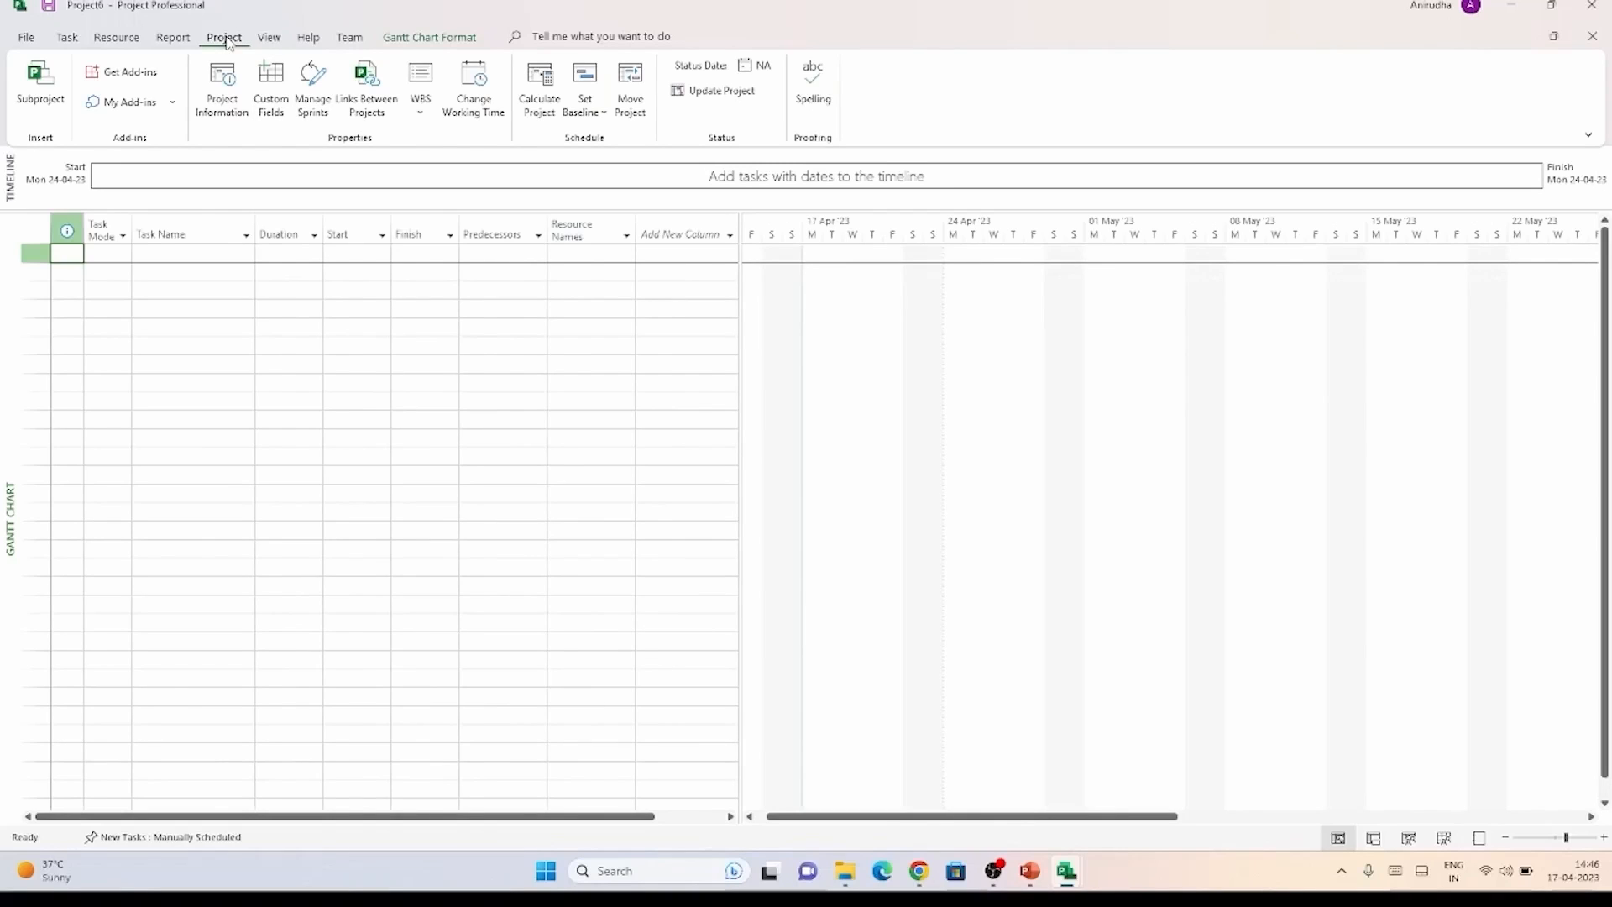
# Step: Examine the Standard calendar's working times for 5, 7 and 8 April 2023 and the details of its default work week
pyautogui.click(466, 111)
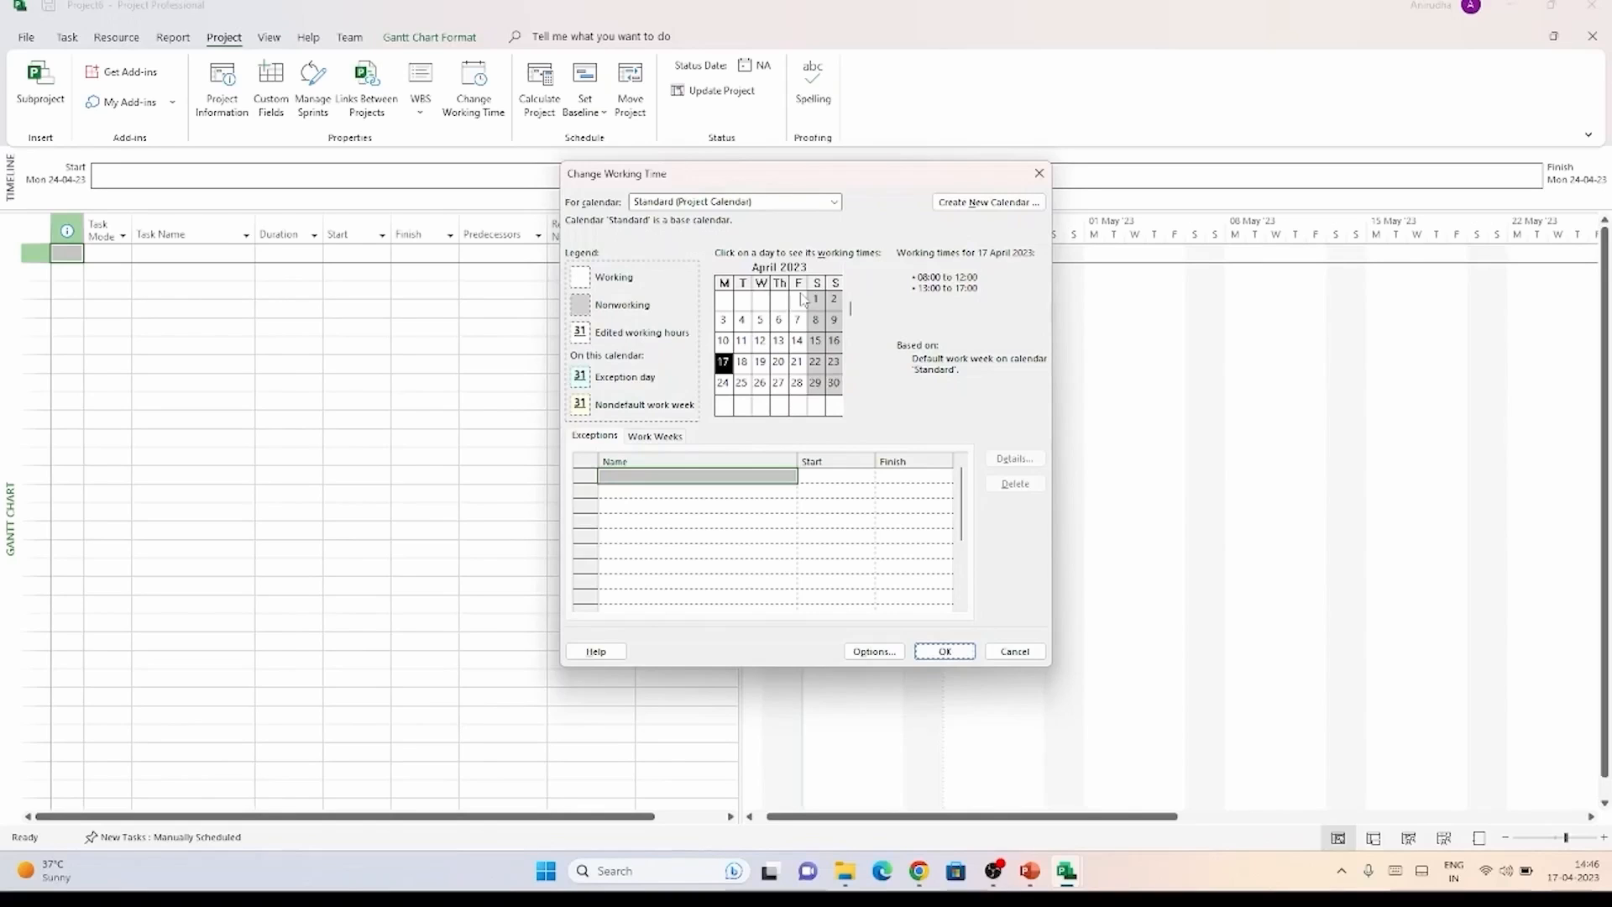
pyautogui.click(783, 205)
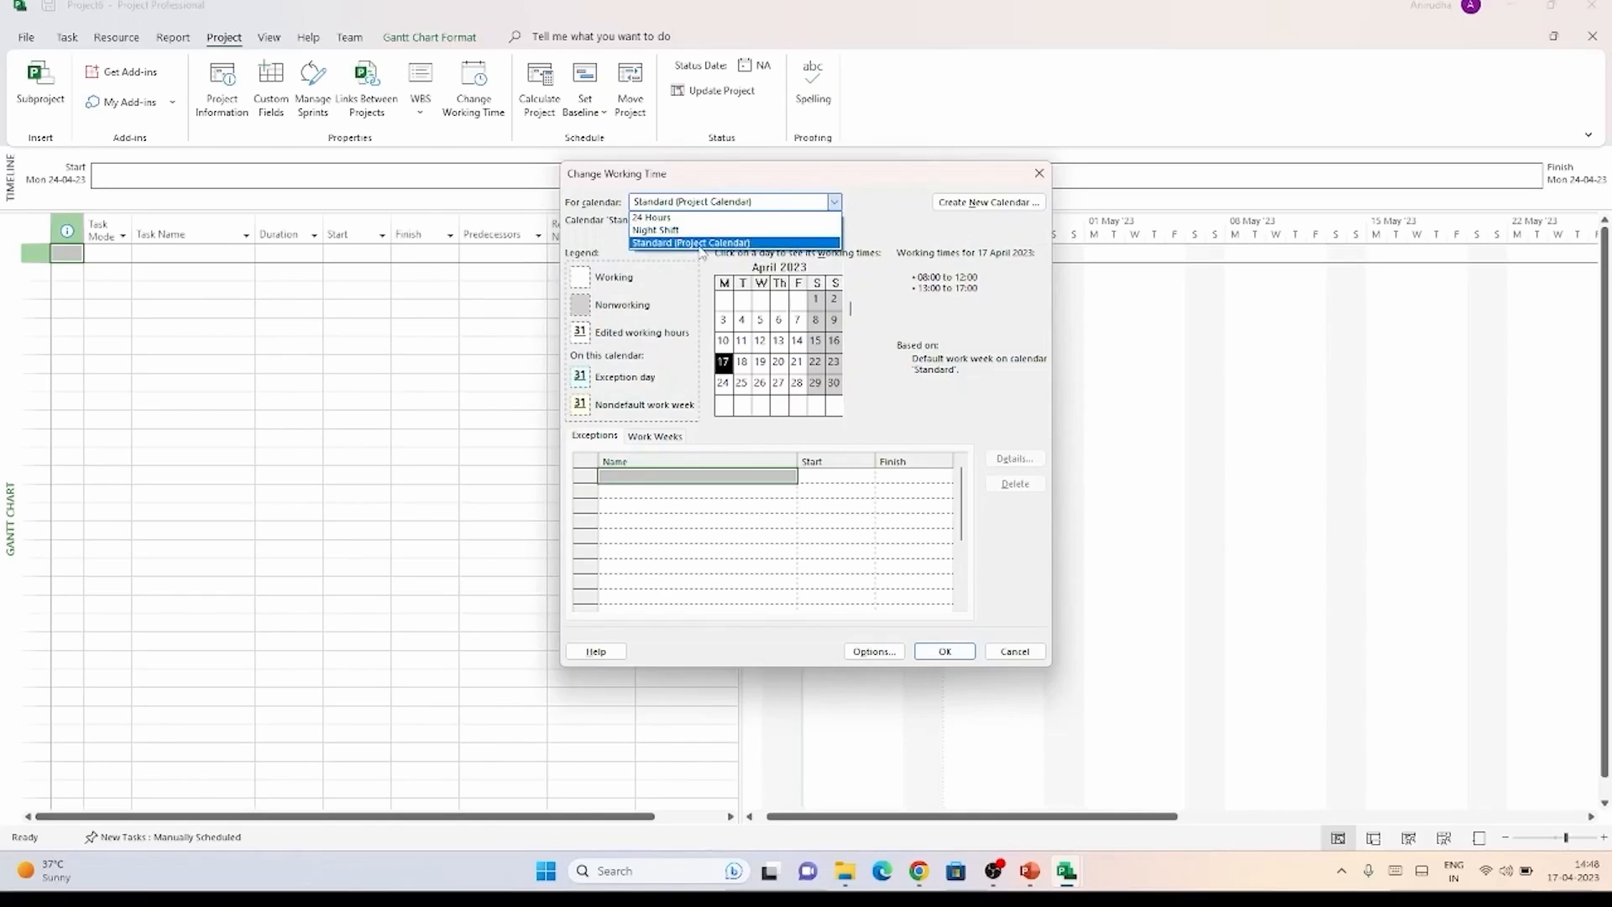
pyautogui.click(704, 242)
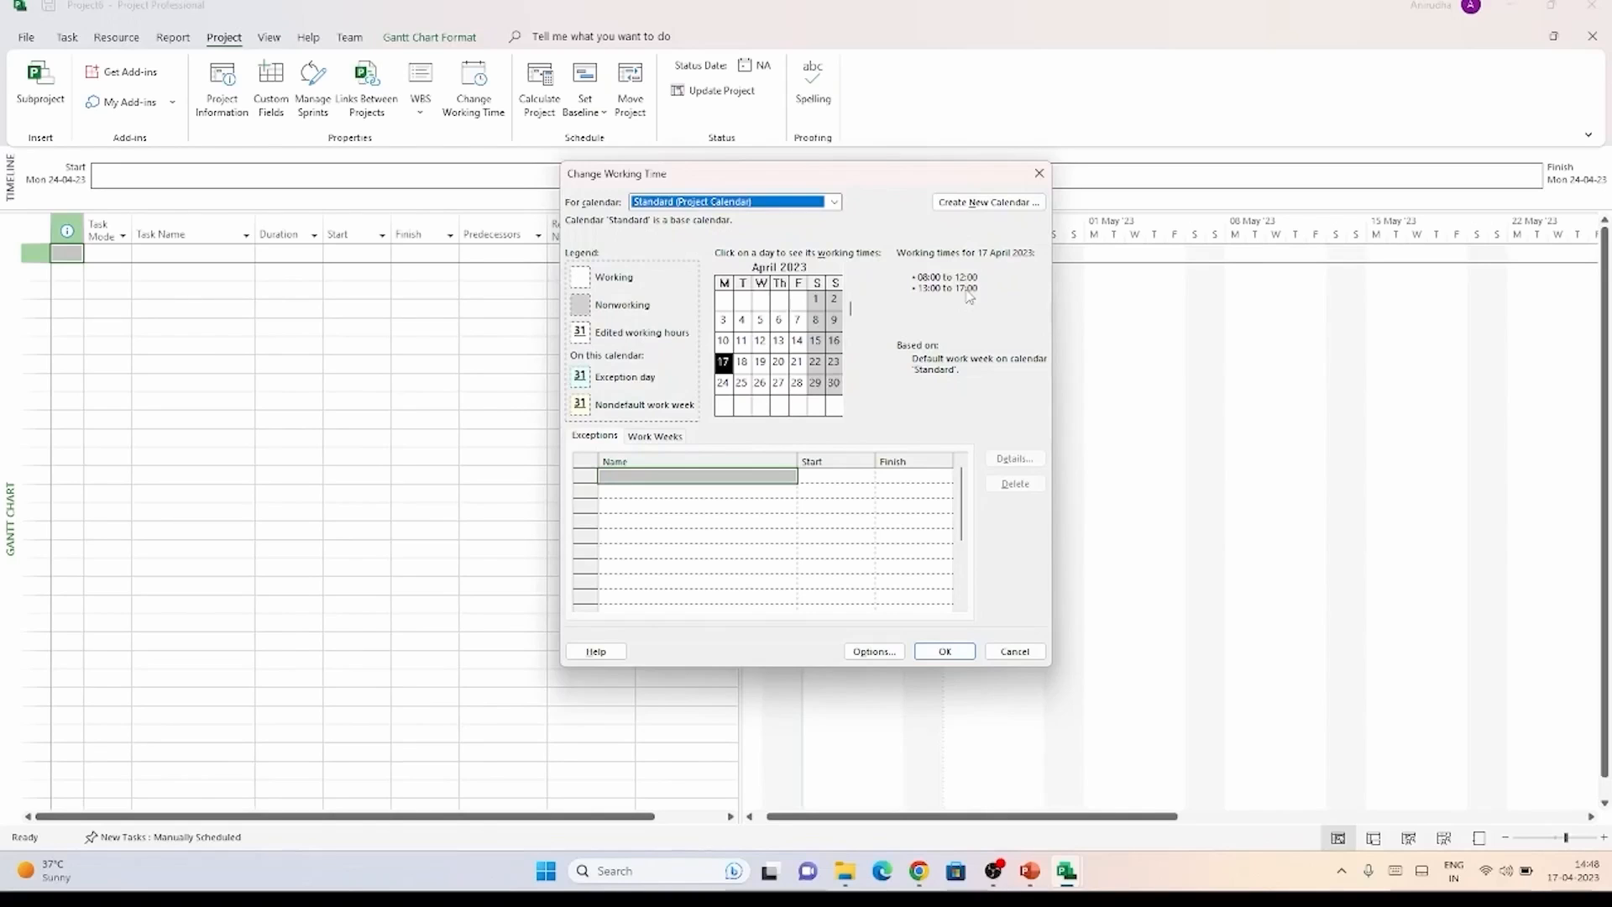
pyautogui.click(796, 323)
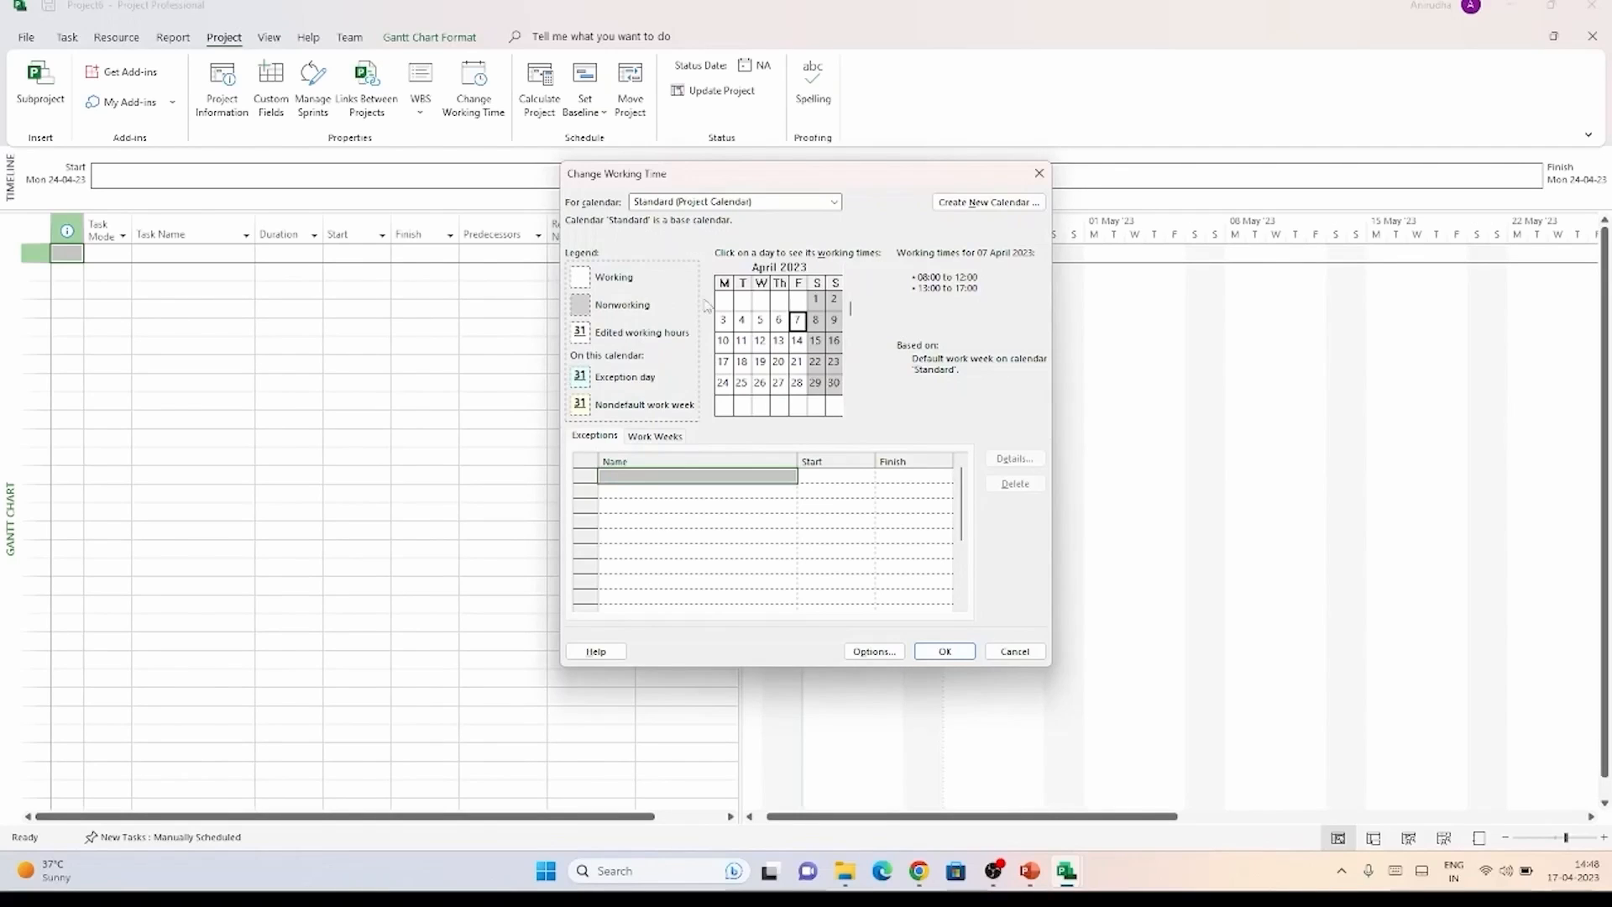
pyautogui.click(816, 322)
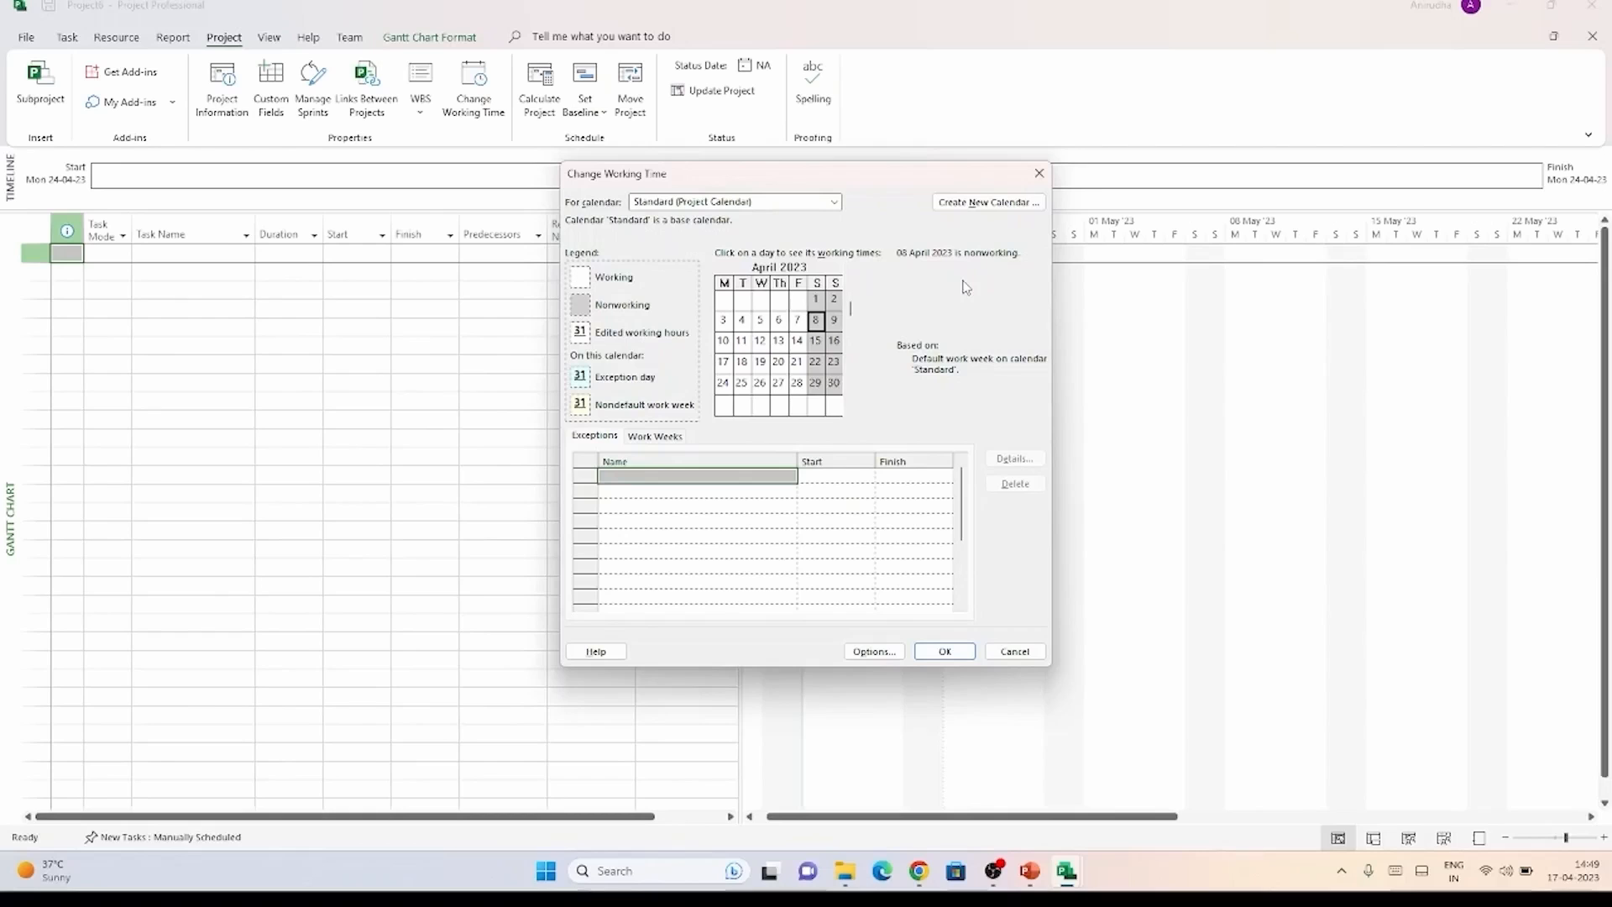
pyautogui.click(663, 437)
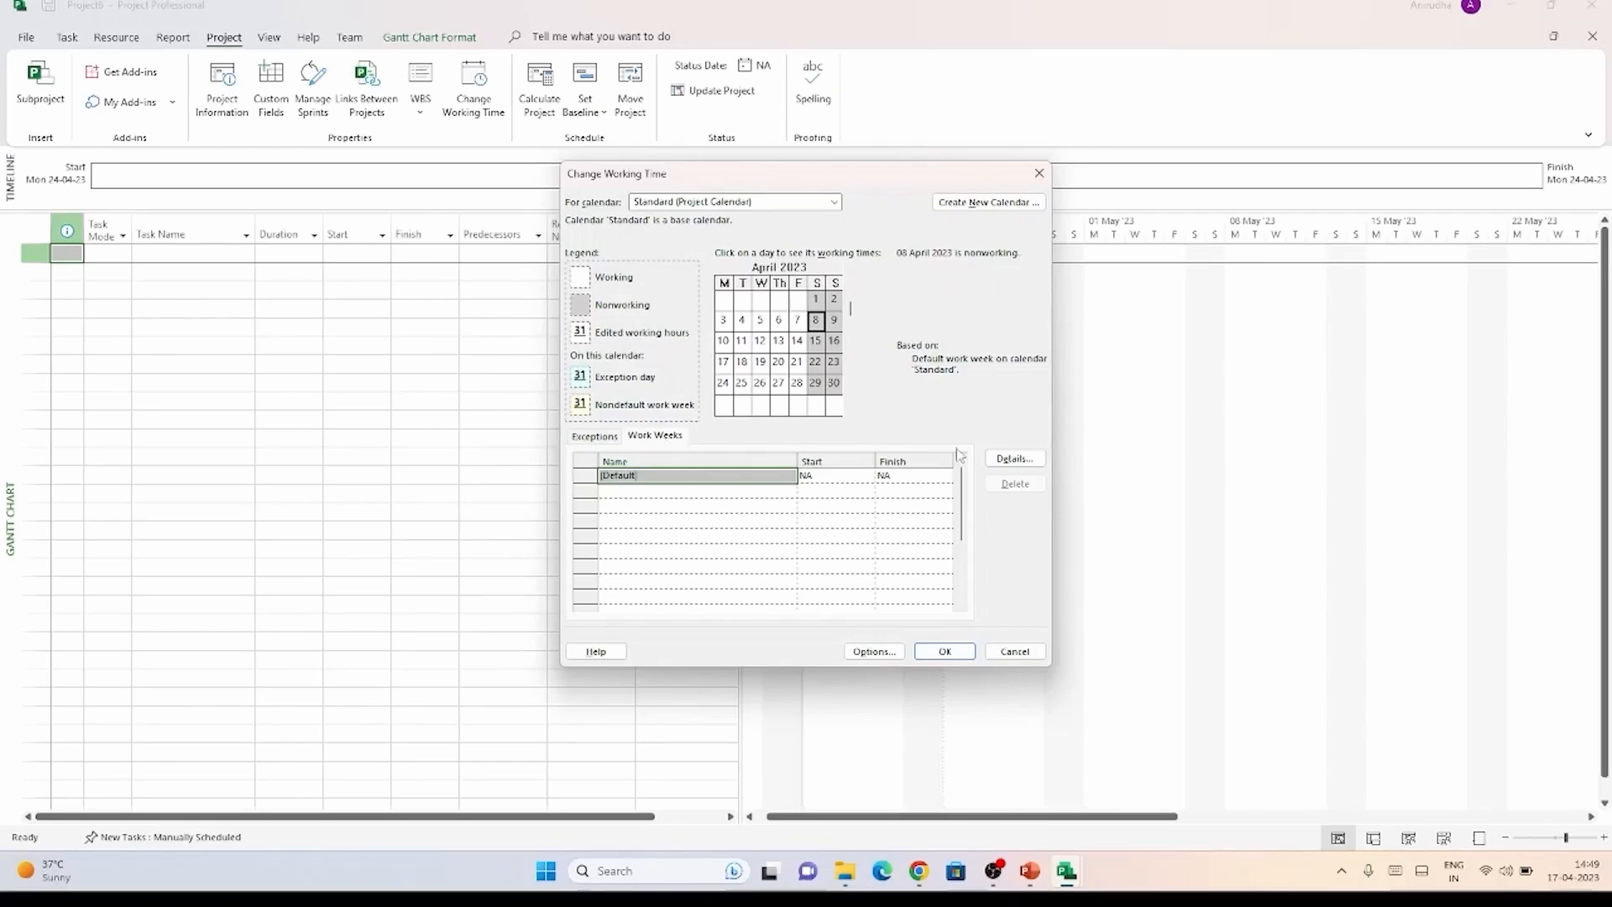
pyautogui.click(1008, 460)
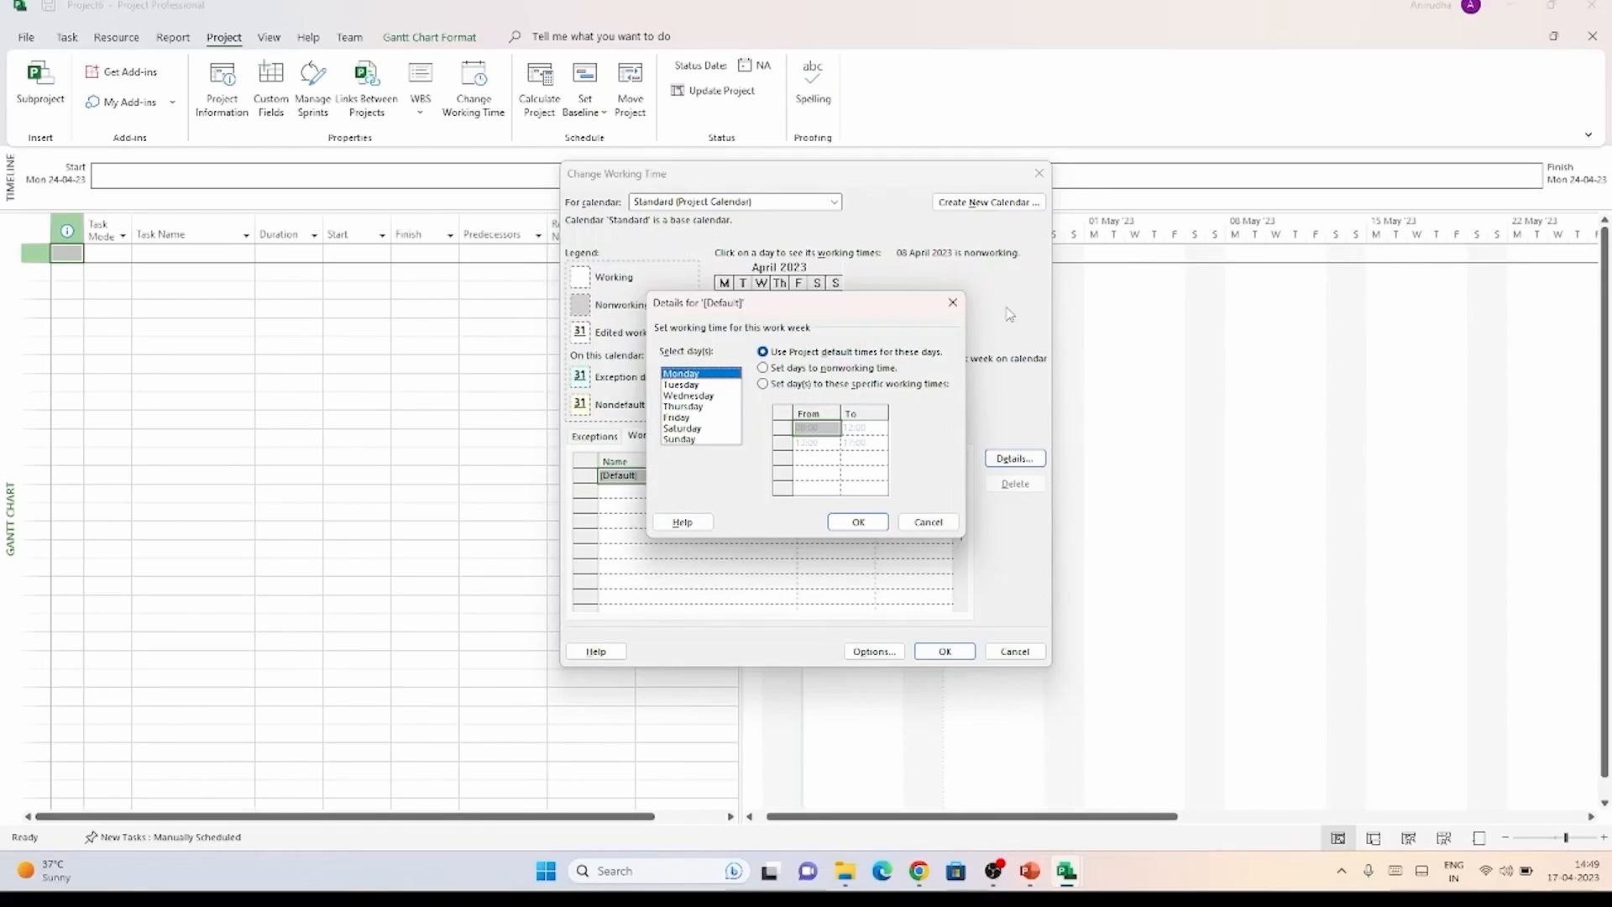
pyautogui.click(928, 521)
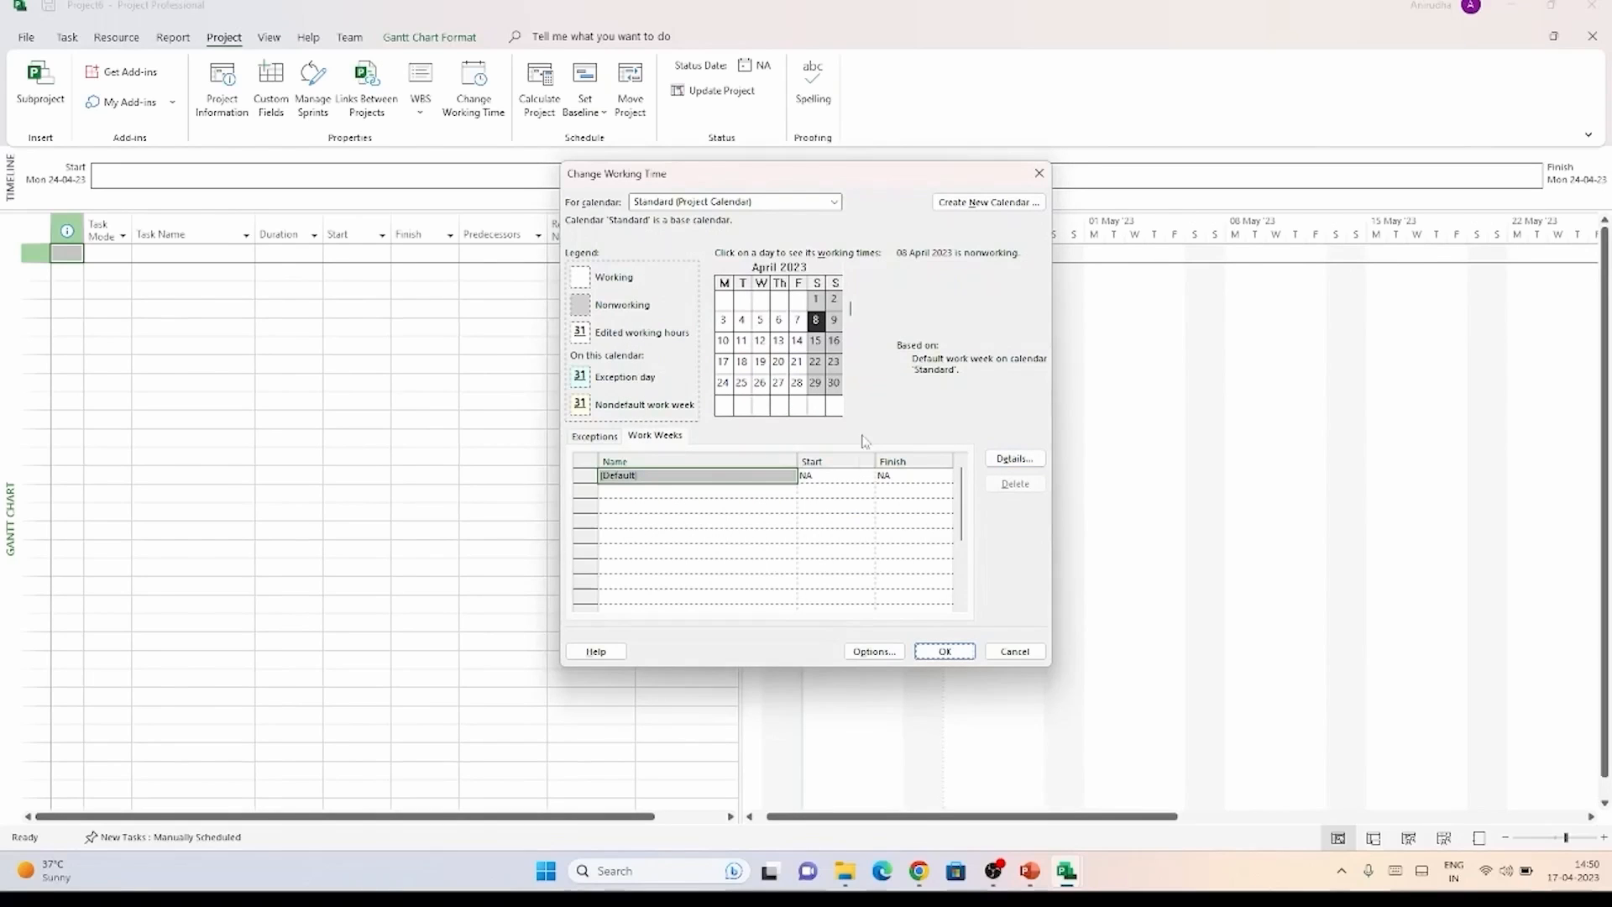
pyautogui.click(761, 322)
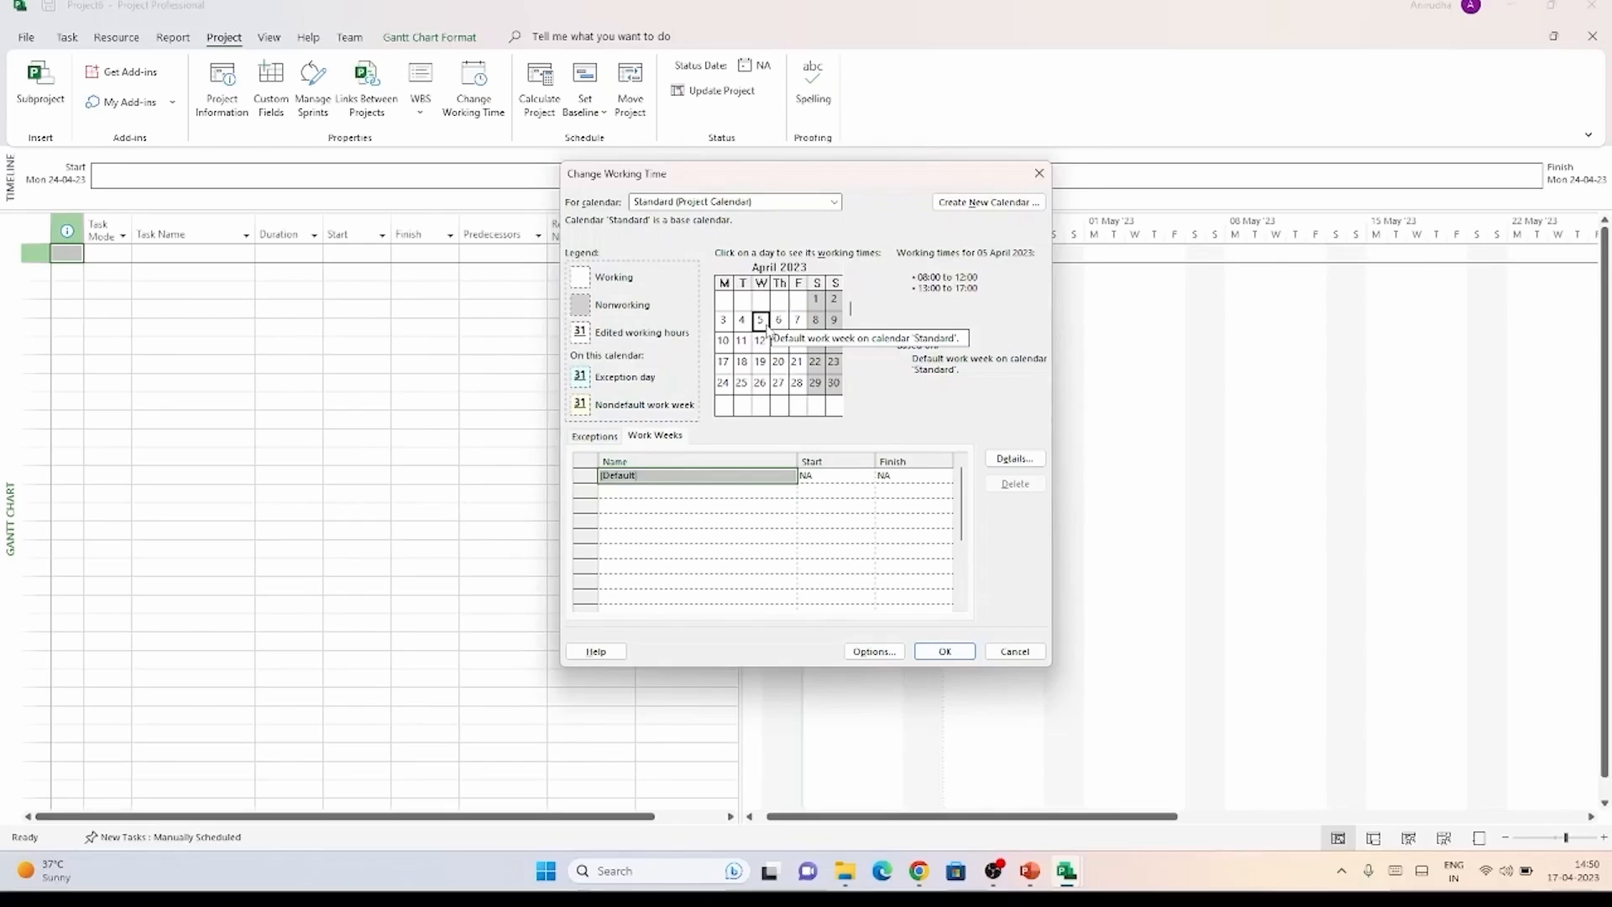
# Step: Create a new base calendar named Copy of Standard as a copy of the Standard calendar
pyautogui.click(951, 209)
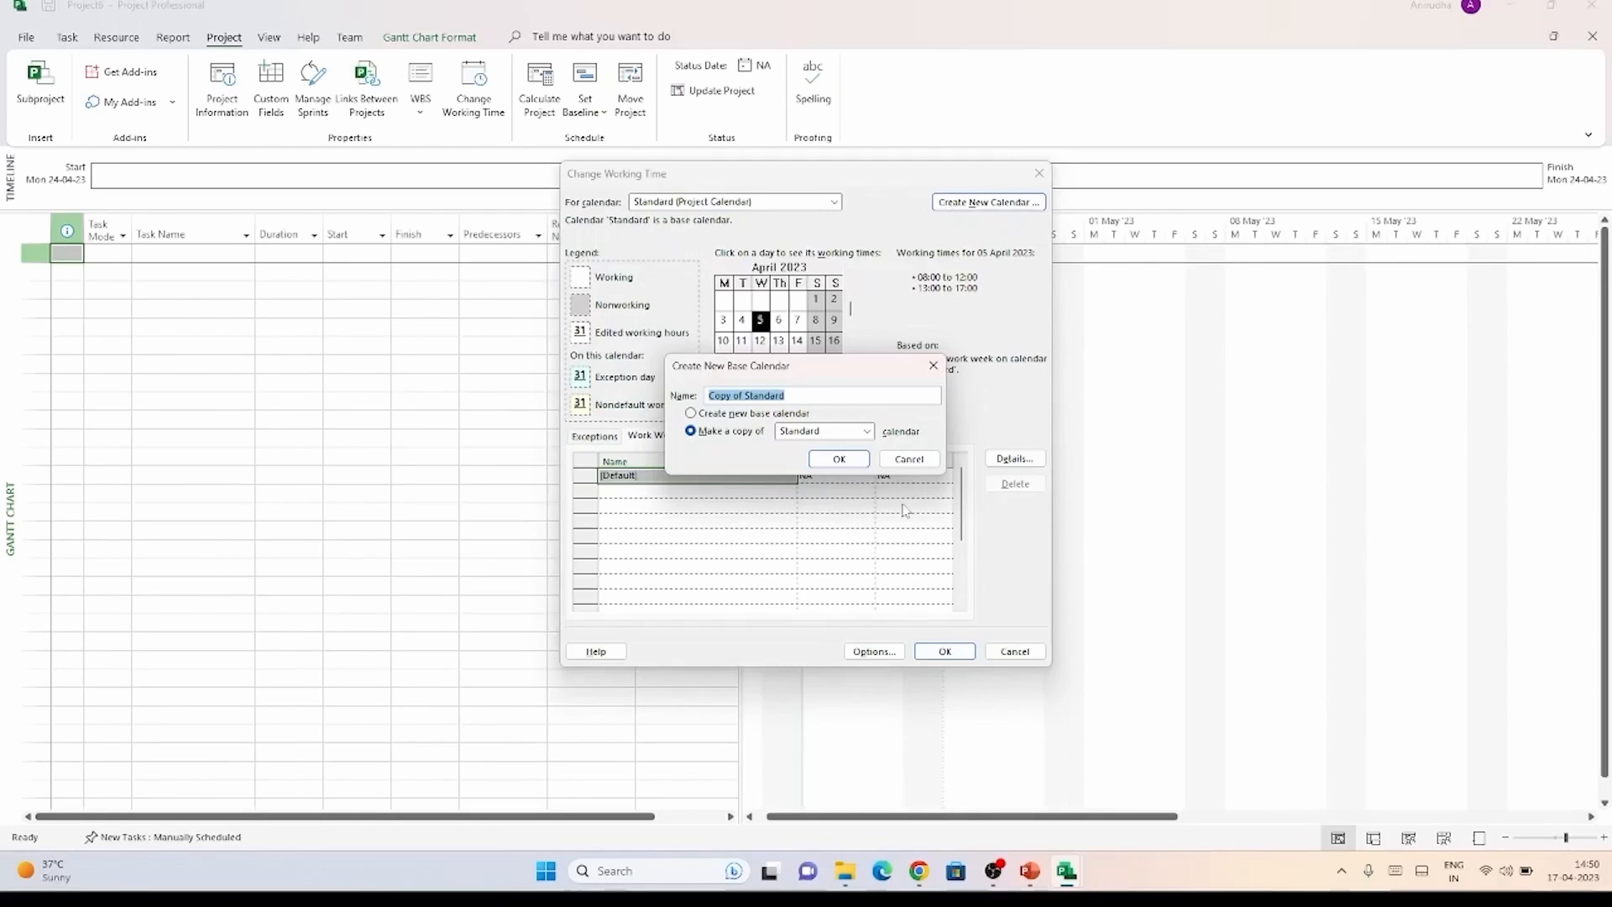
pyautogui.click(840, 459)
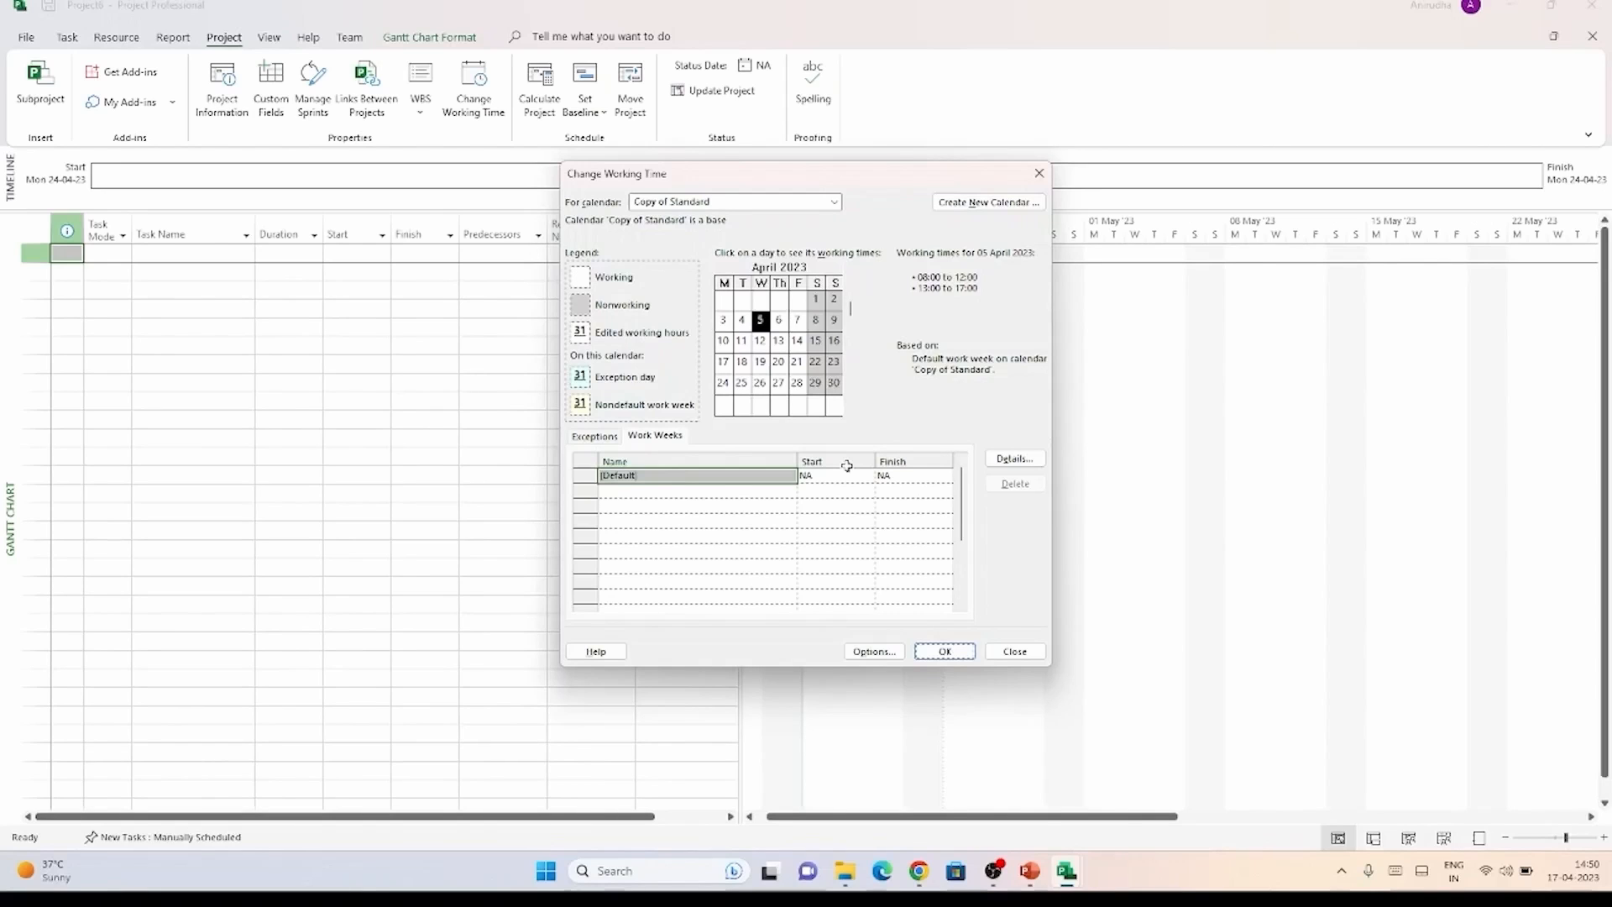
pyautogui.click(947, 654)
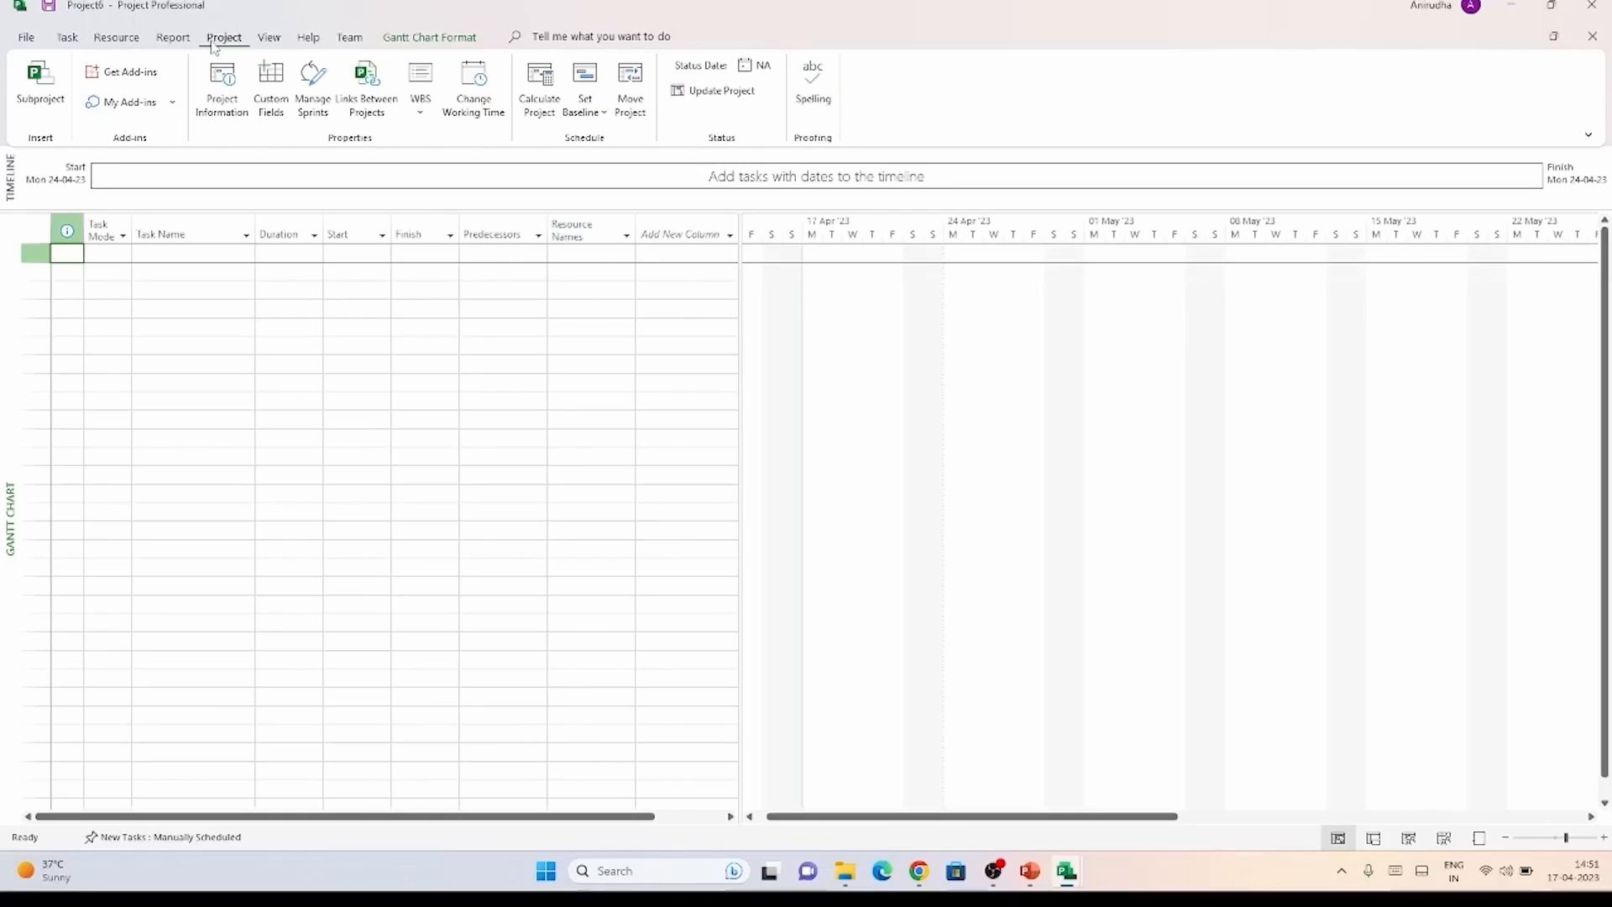
# Step: Assign Copy of Standard as the project's calendar in the project information
pyautogui.click(223, 89)
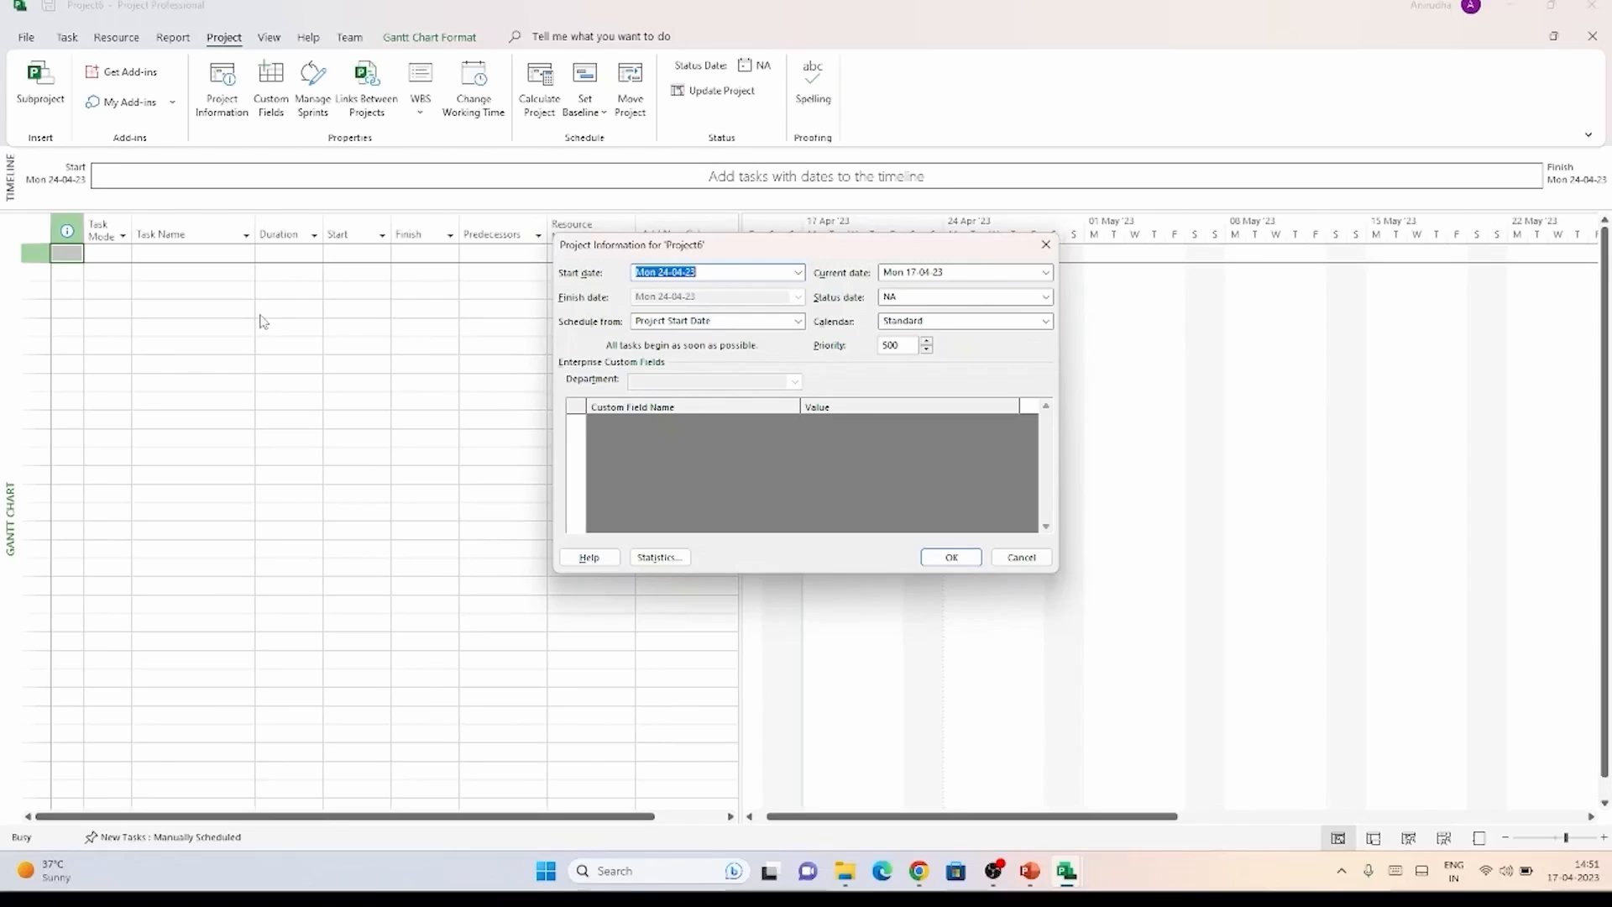
pyautogui.click(902, 323)
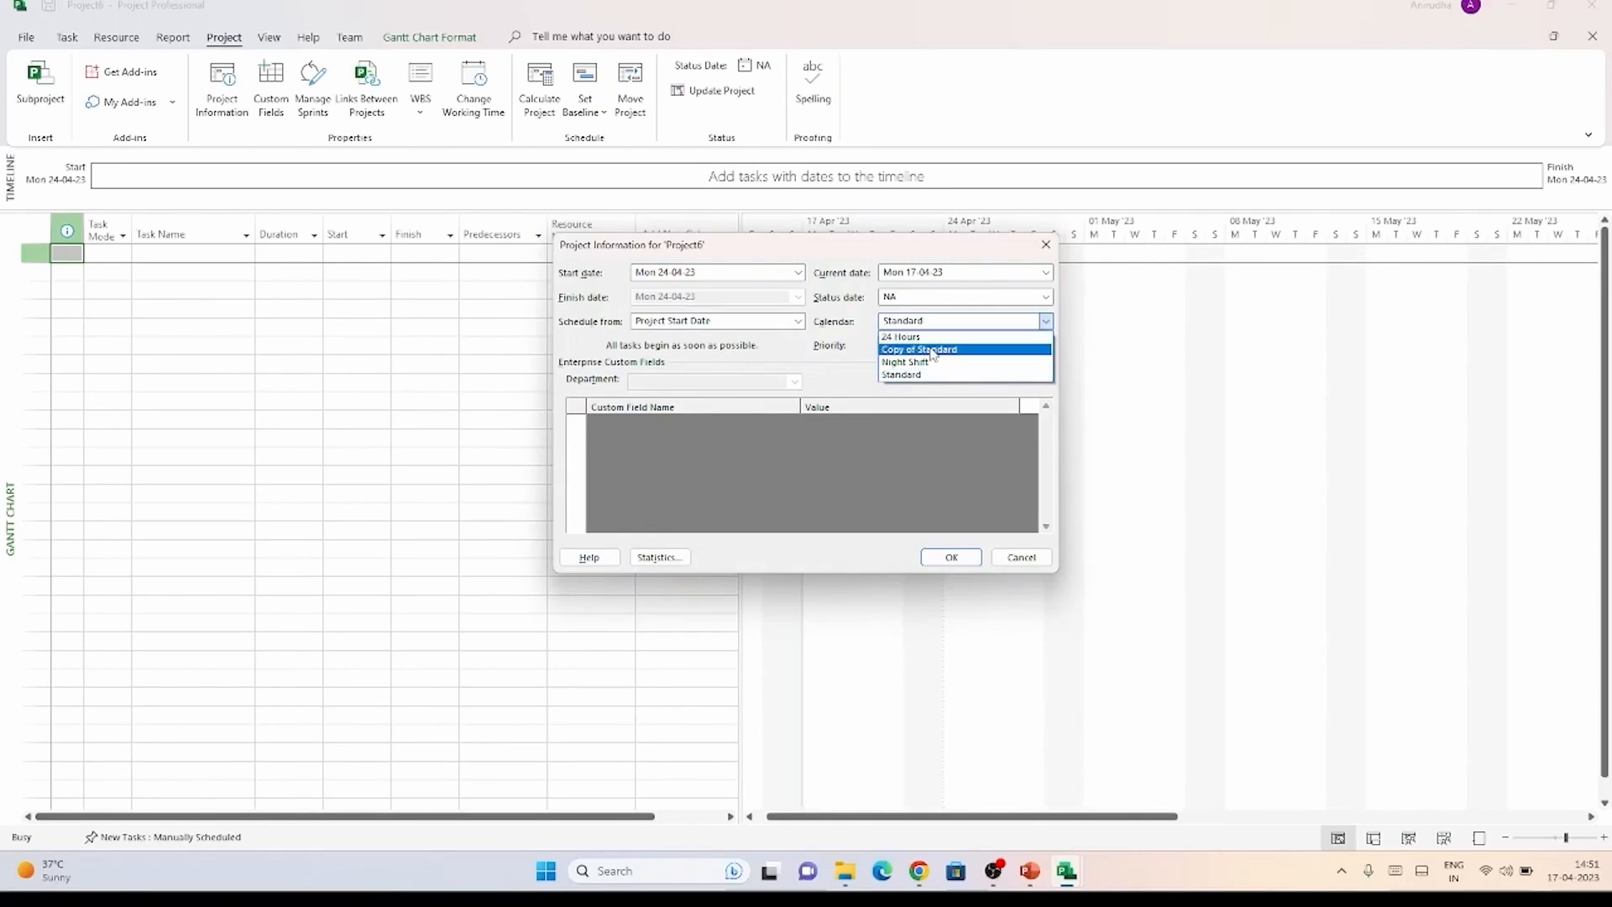
pyautogui.click(932, 350)
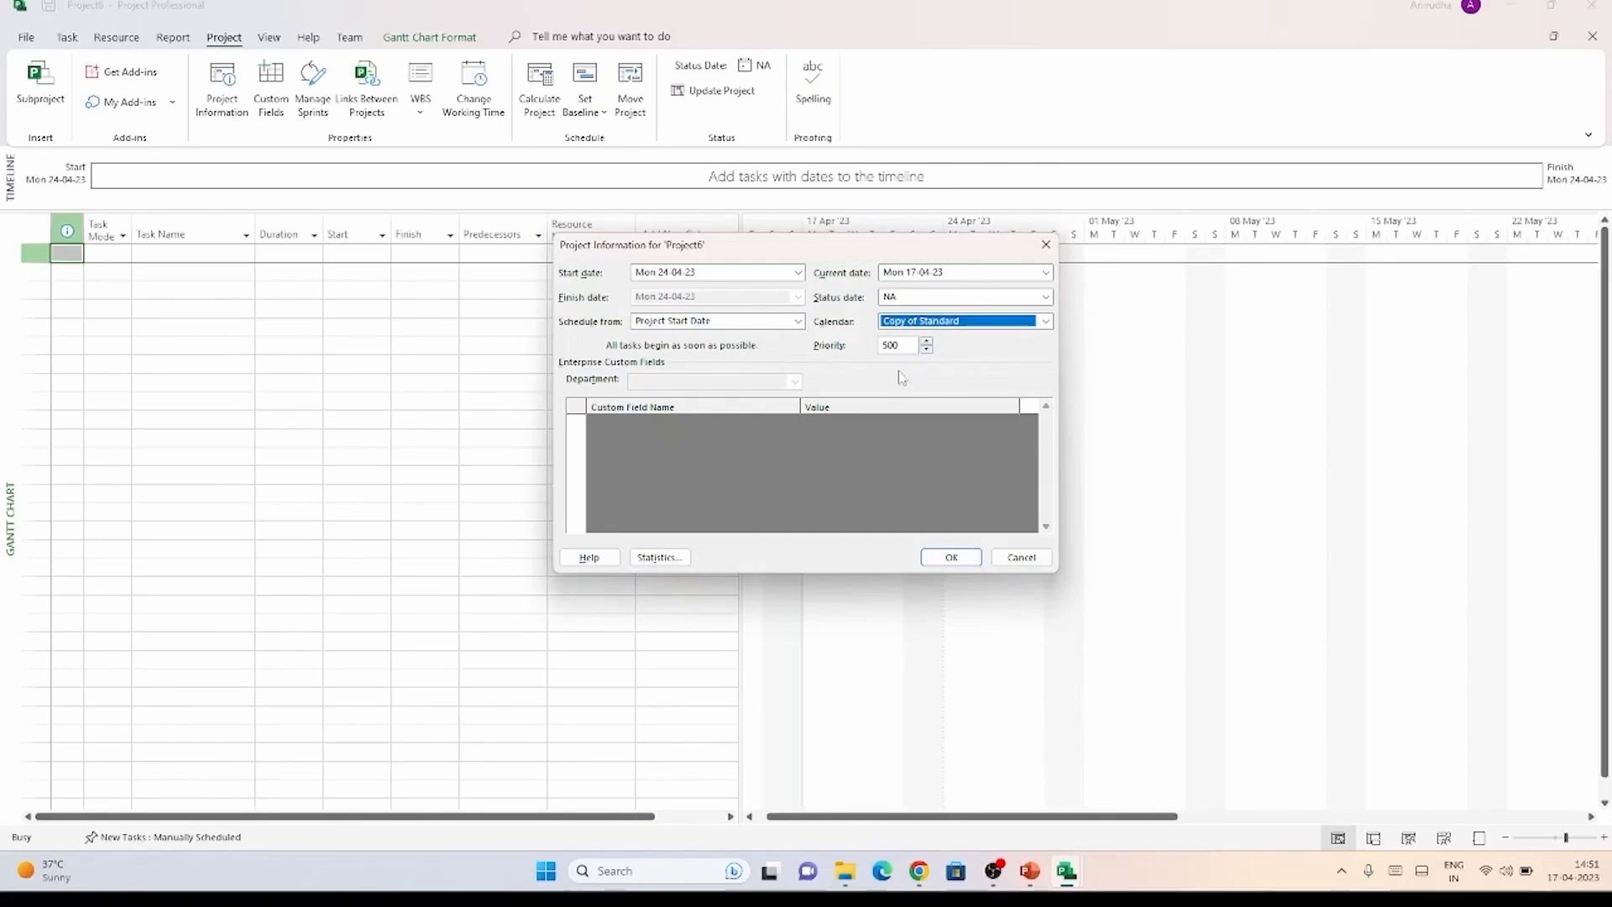
pyautogui.click(951, 557)
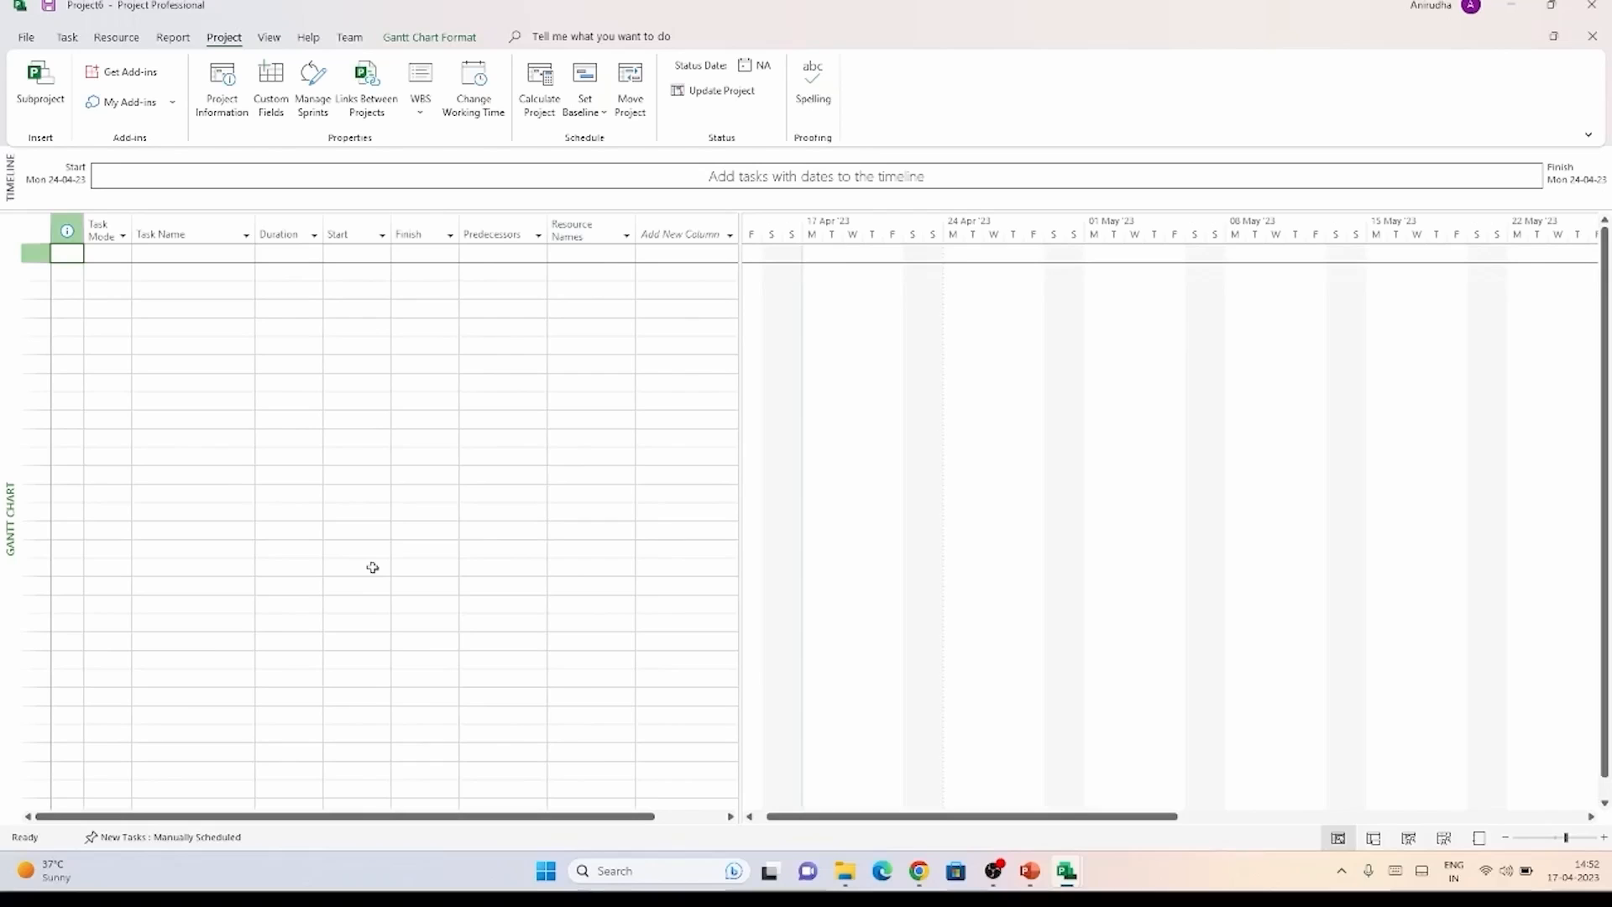
# Step: Add a nonworking exception named "Holiday - Bihu" on 18 April 2023 to the Copy of Standard calendar and check its details
pyautogui.click(475, 117)
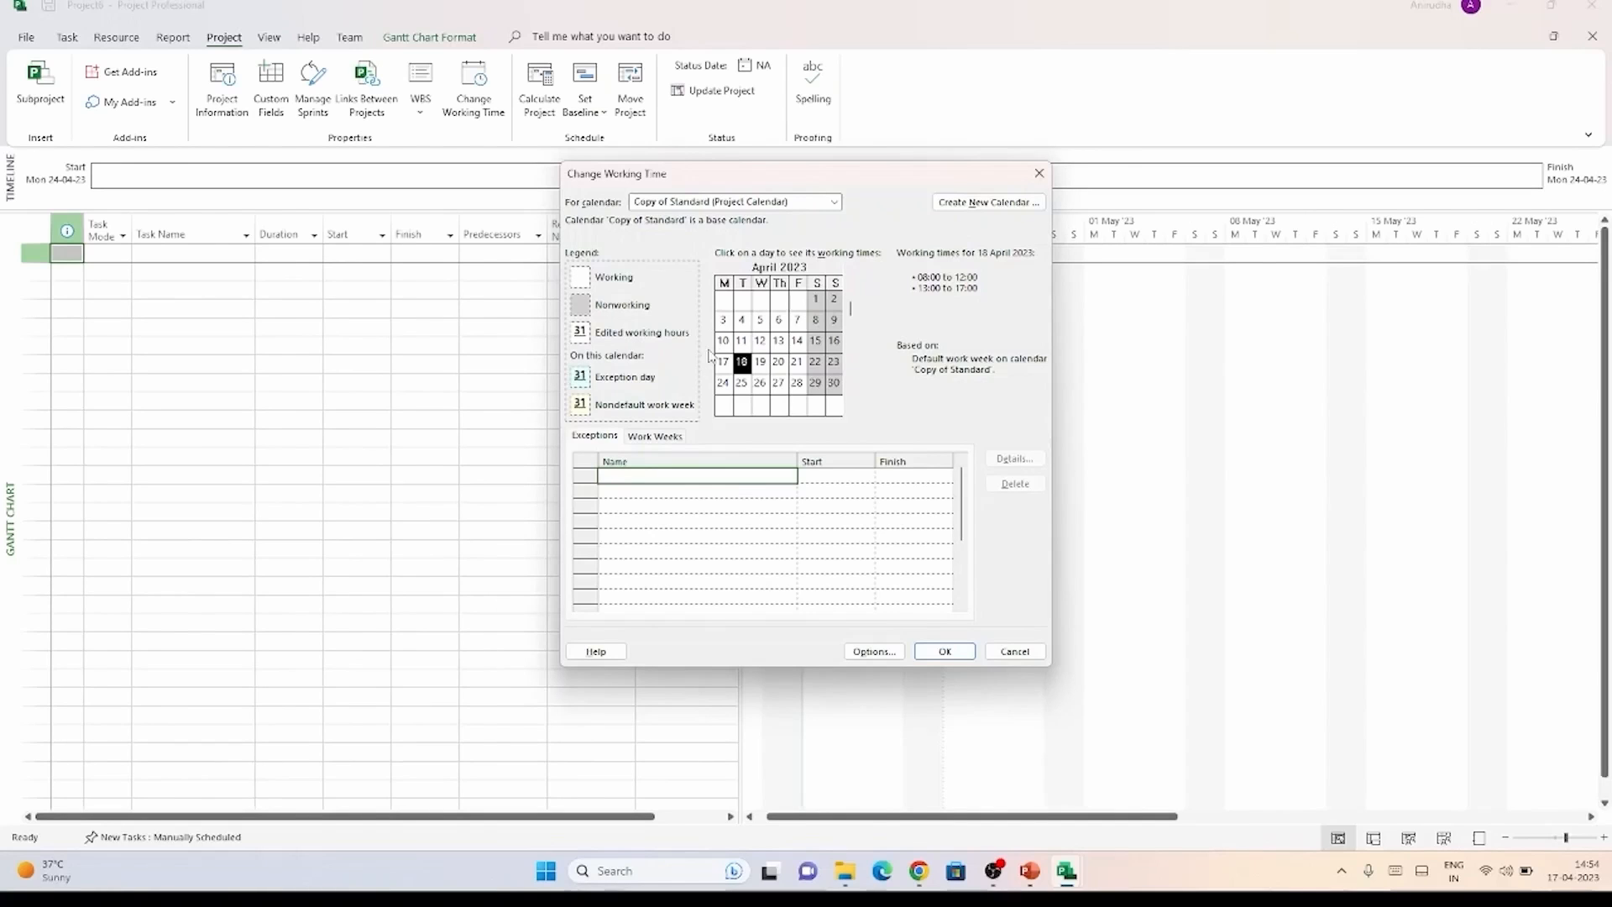
pyautogui.click(741, 370)
pyautogui.write('Holiday - Bihu')
pyautogui.press('Return')
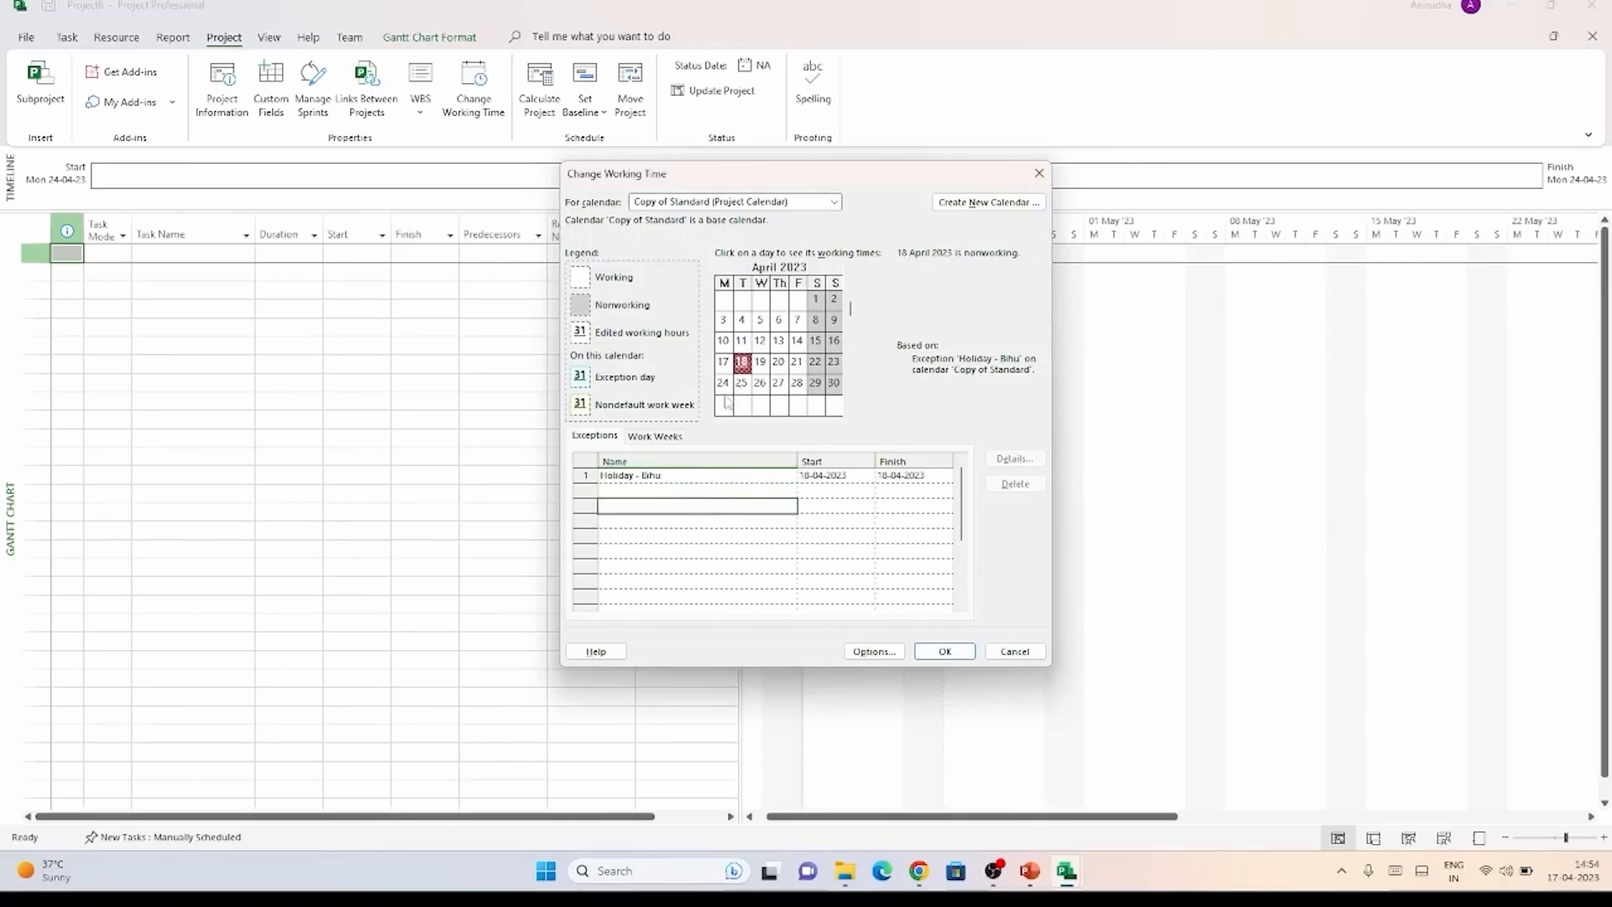
pyautogui.click(668, 477)
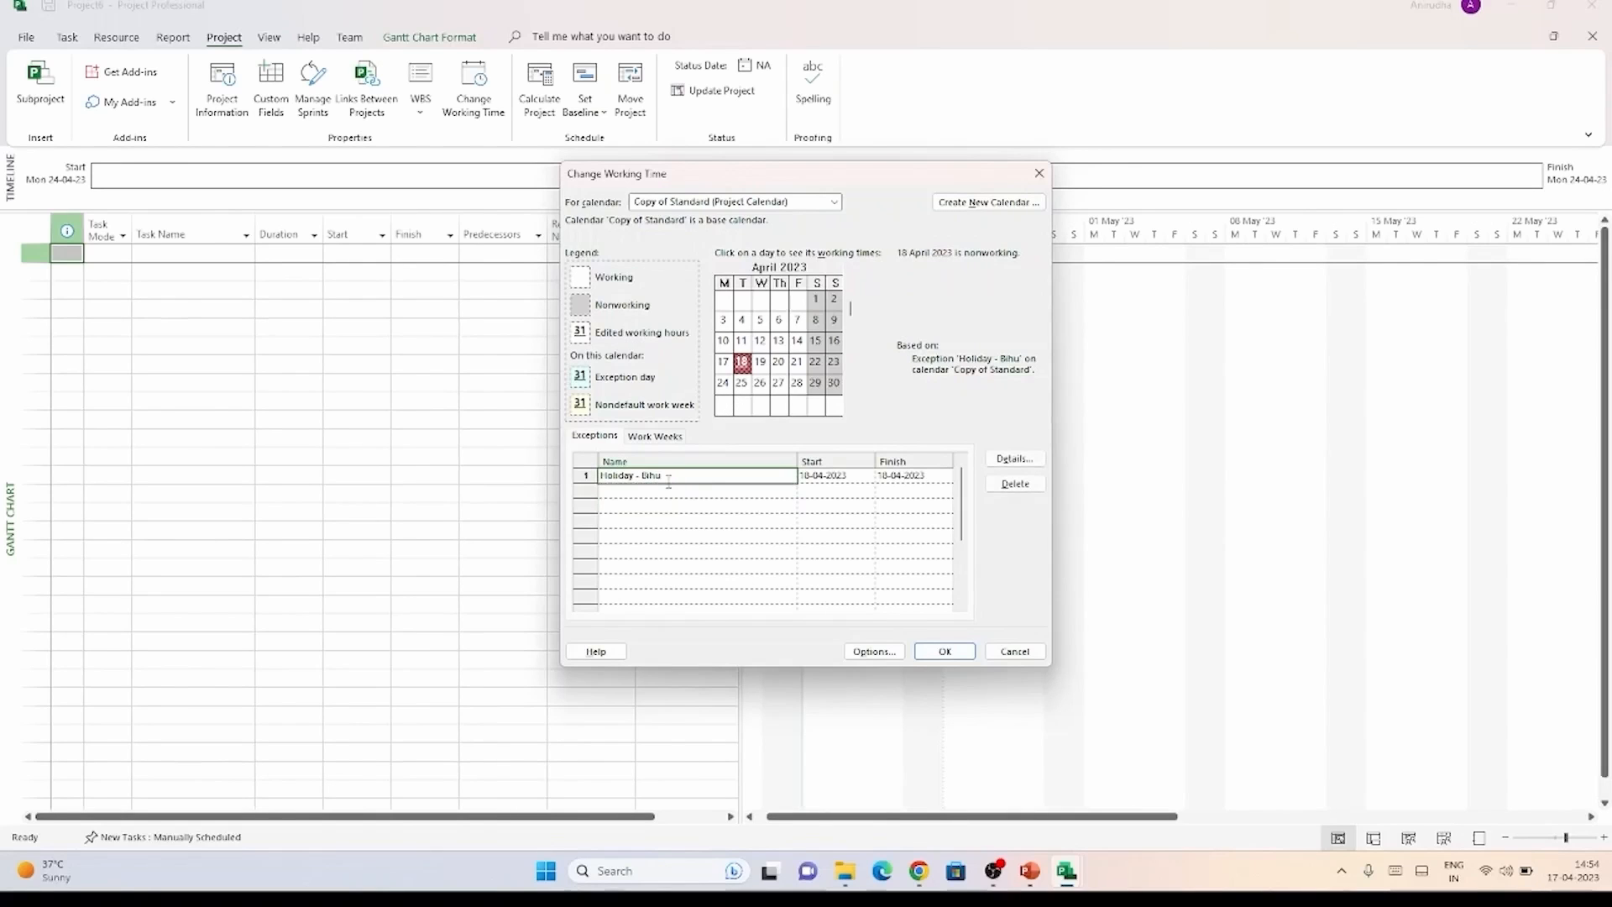
pyautogui.click(1017, 463)
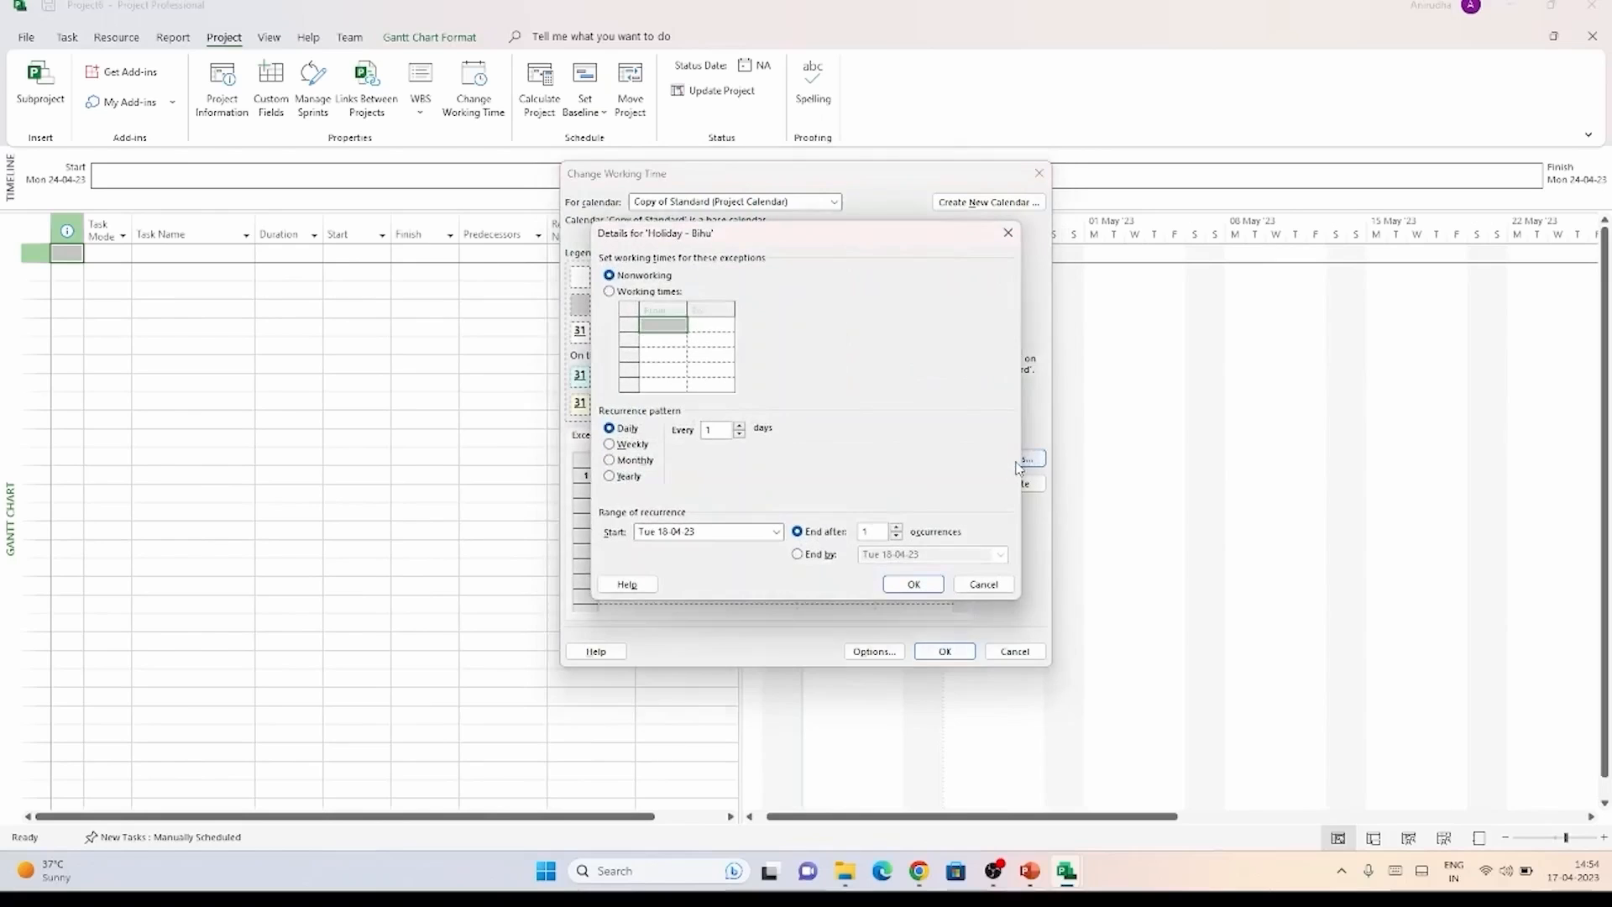
pyautogui.click(913, 583)
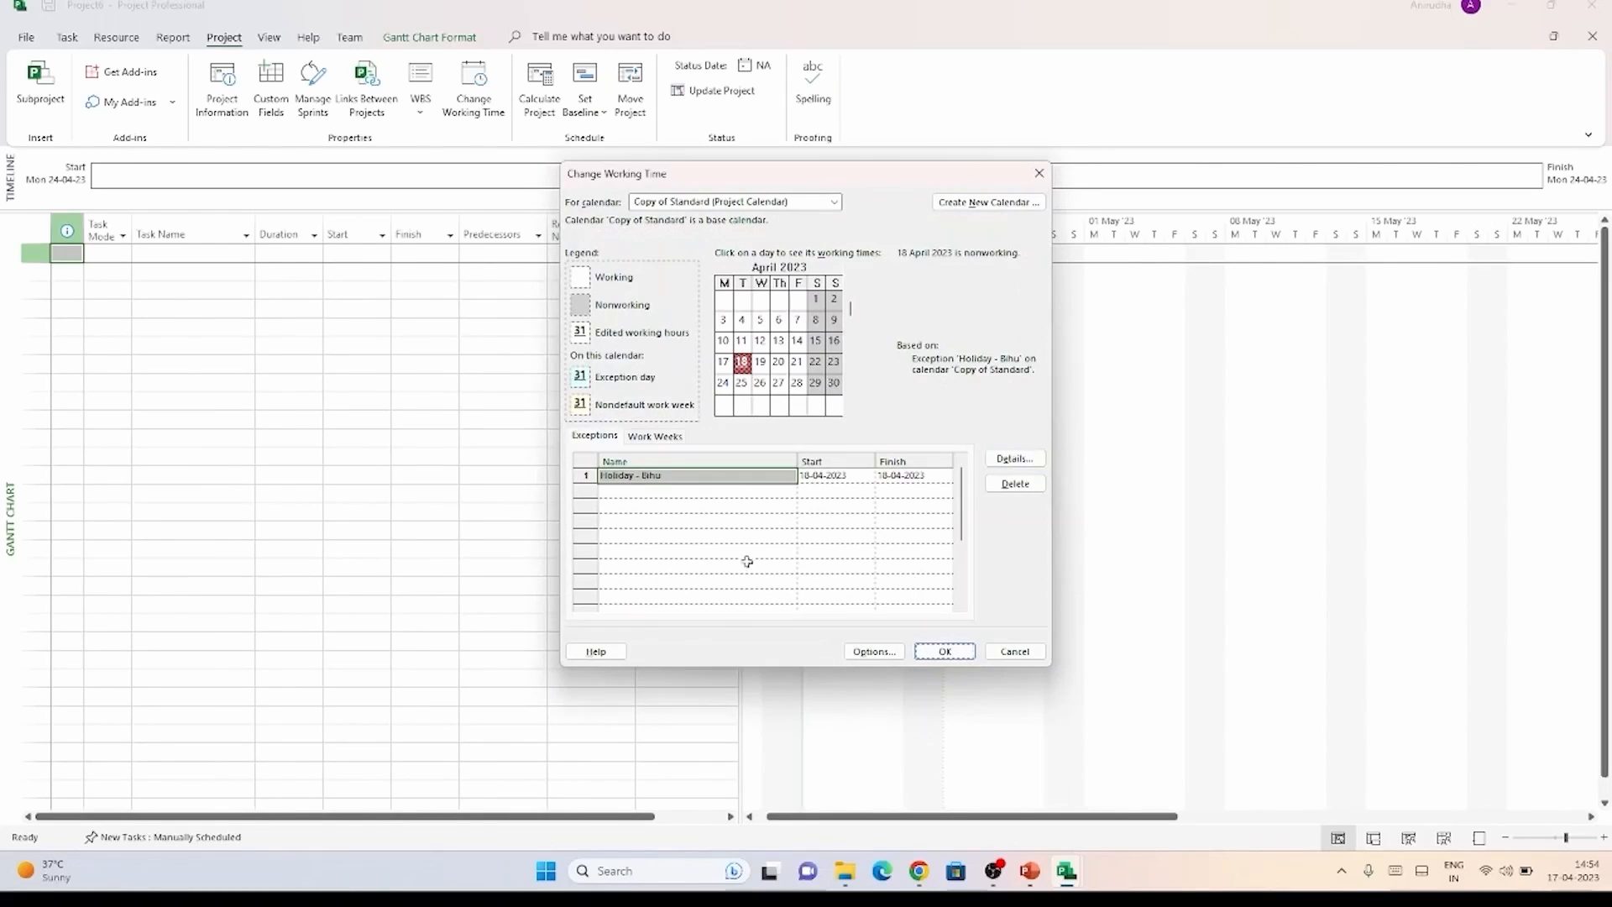
# Step: Add a nonworking exception named "Holiday - Diwali" on 20 April 2023, and cancel the working time changes
pyautogui.click(779, 363)
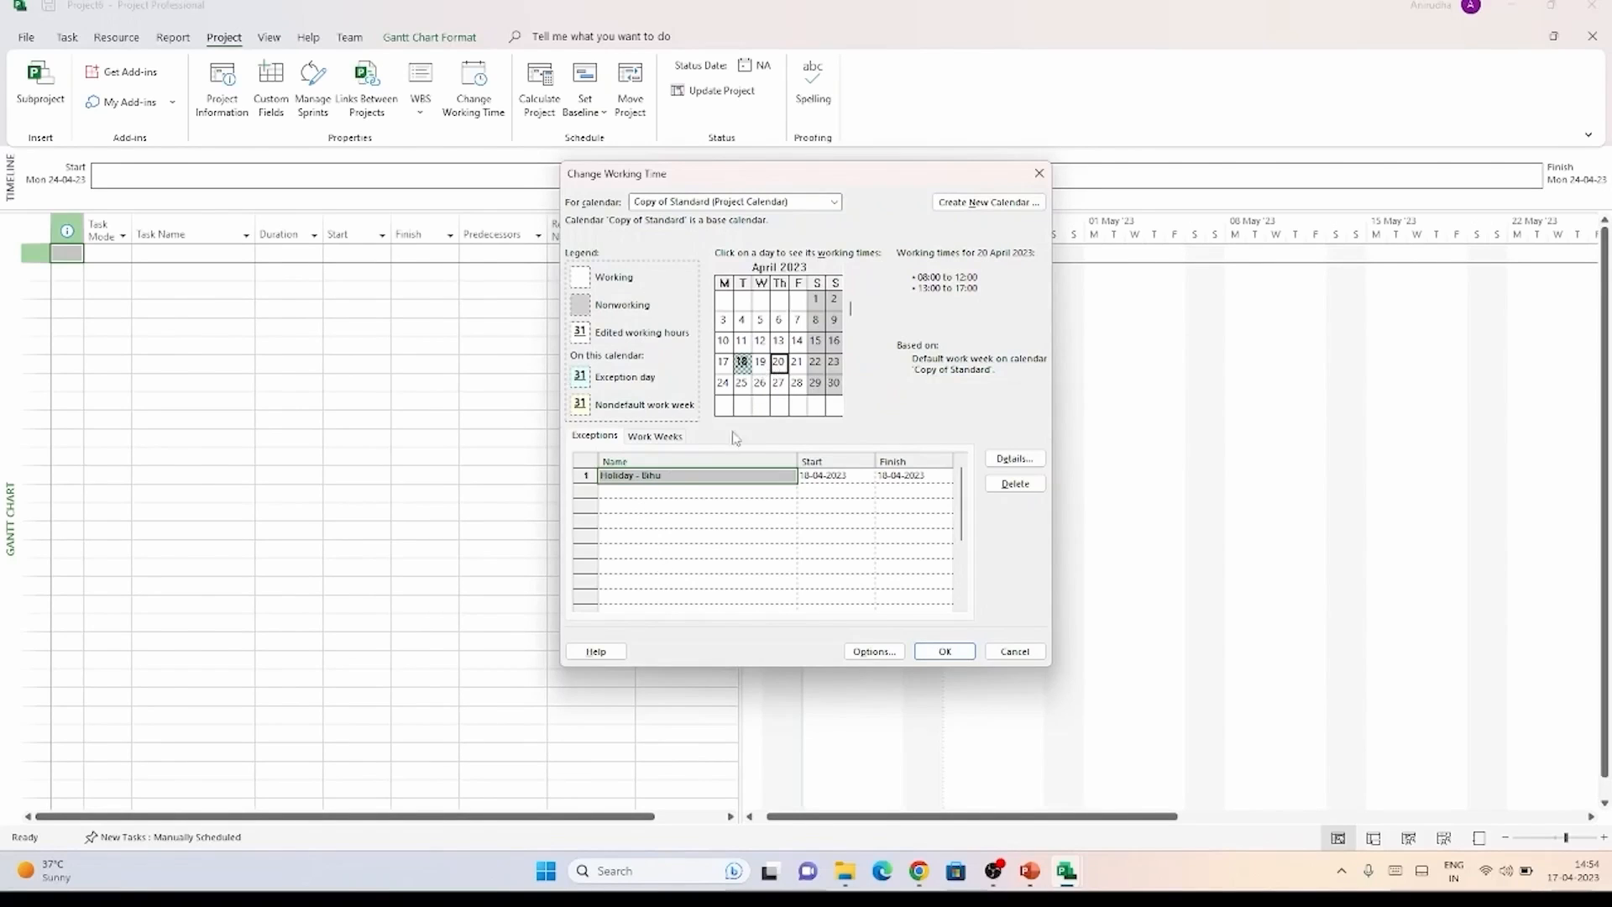
pyautogui.click(670, 492)
pyautogui.write('H')
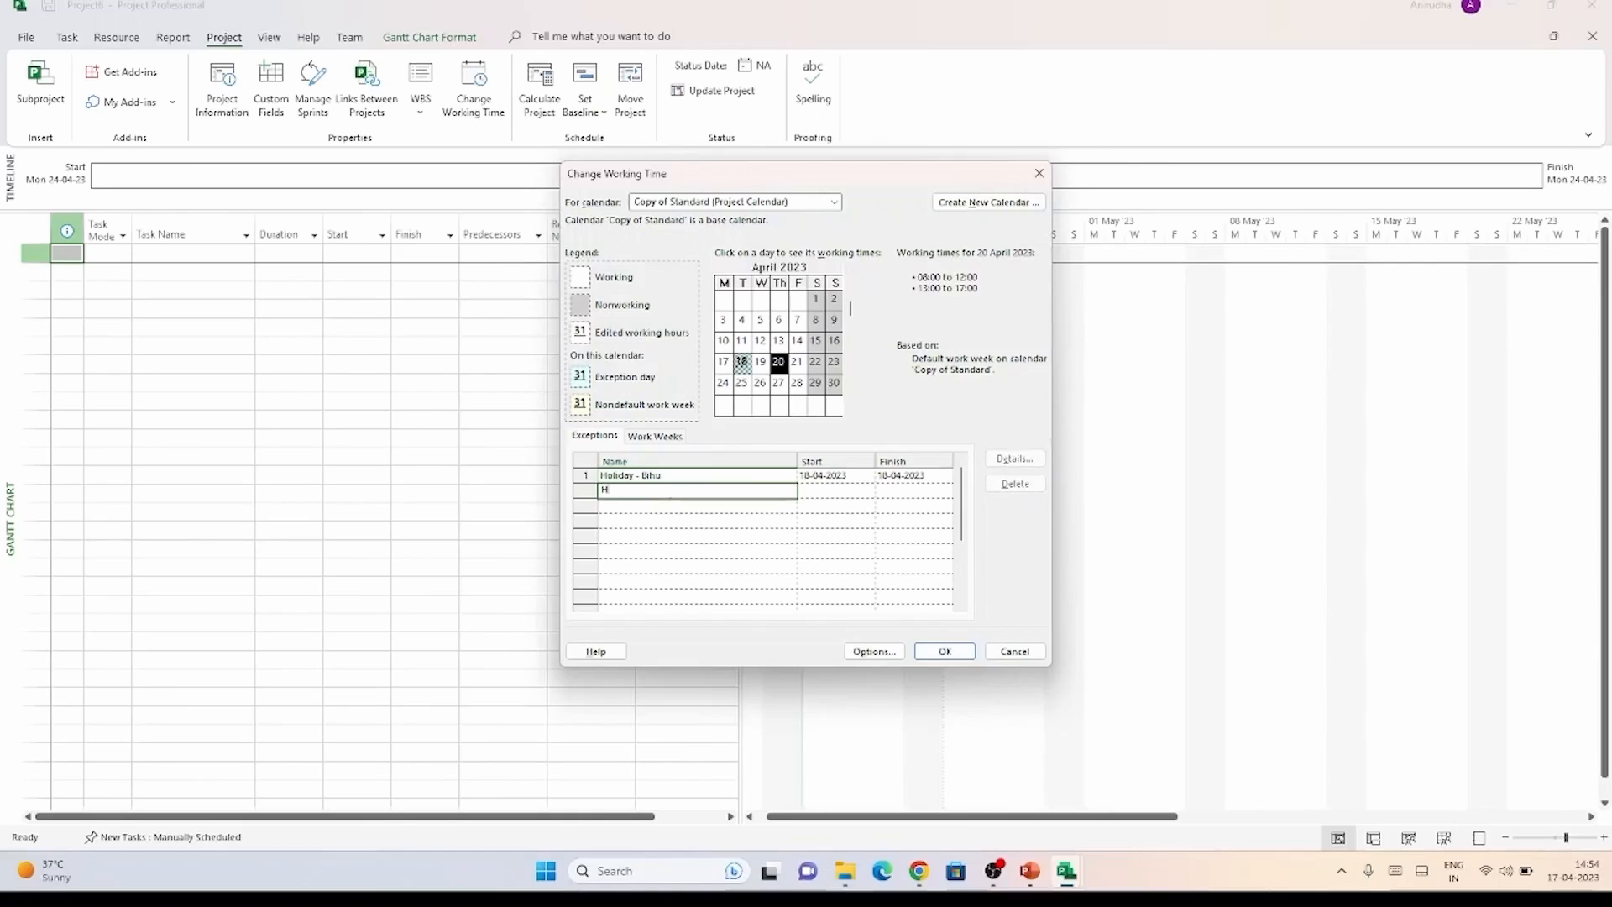
pyautogui.write('oliday - Diwali')
pyautogui.click(829, 494)
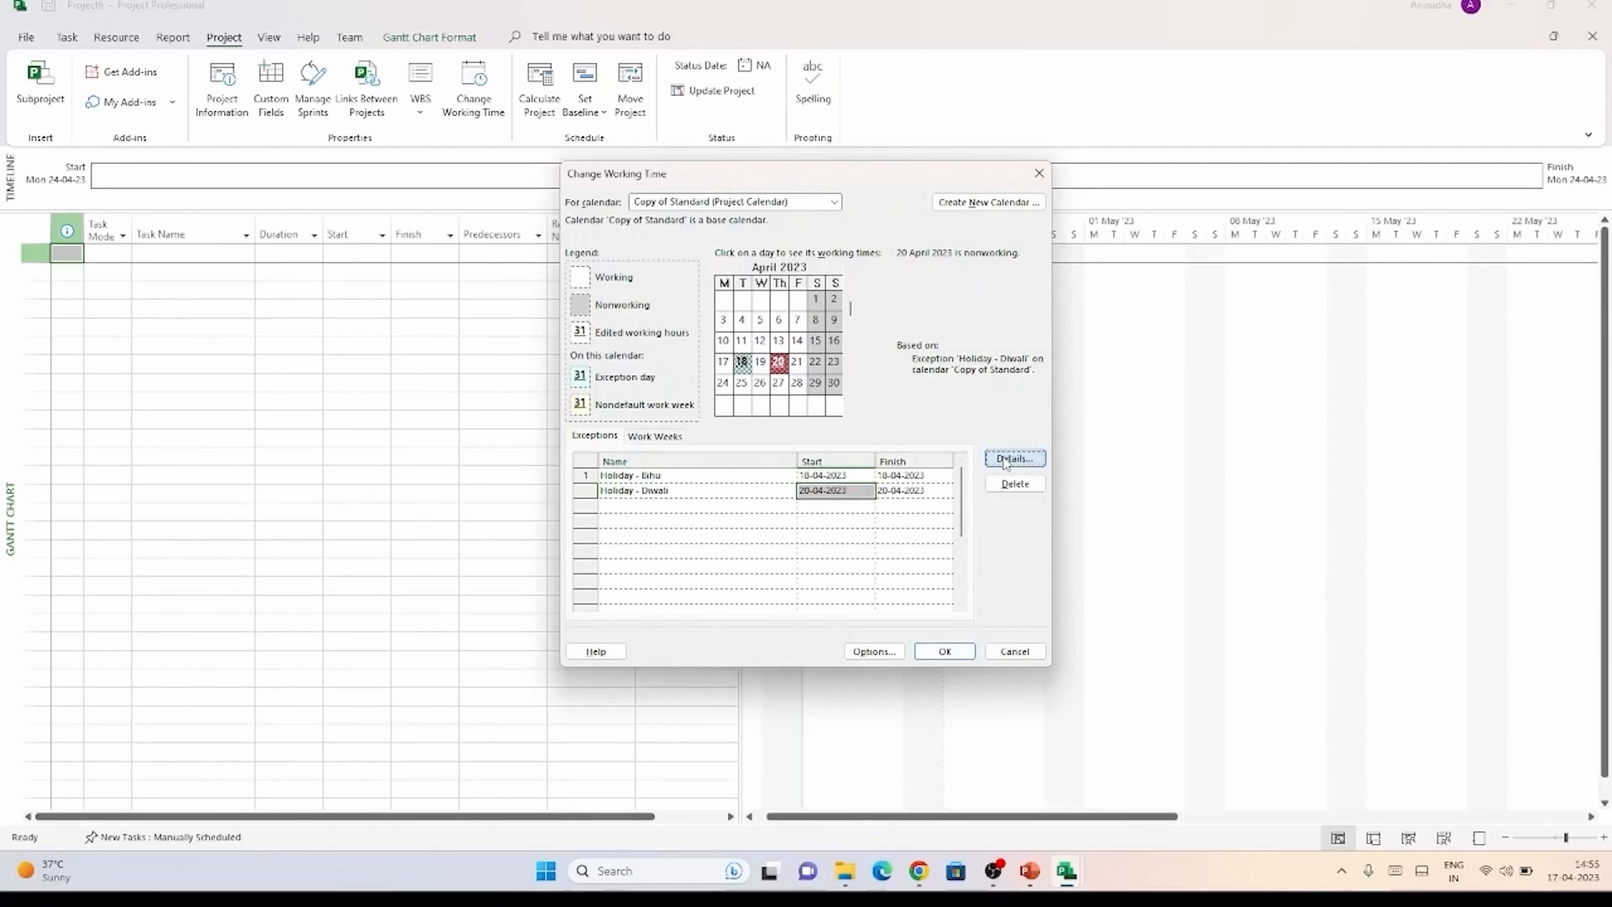
pyautogui.click(1003, 460)
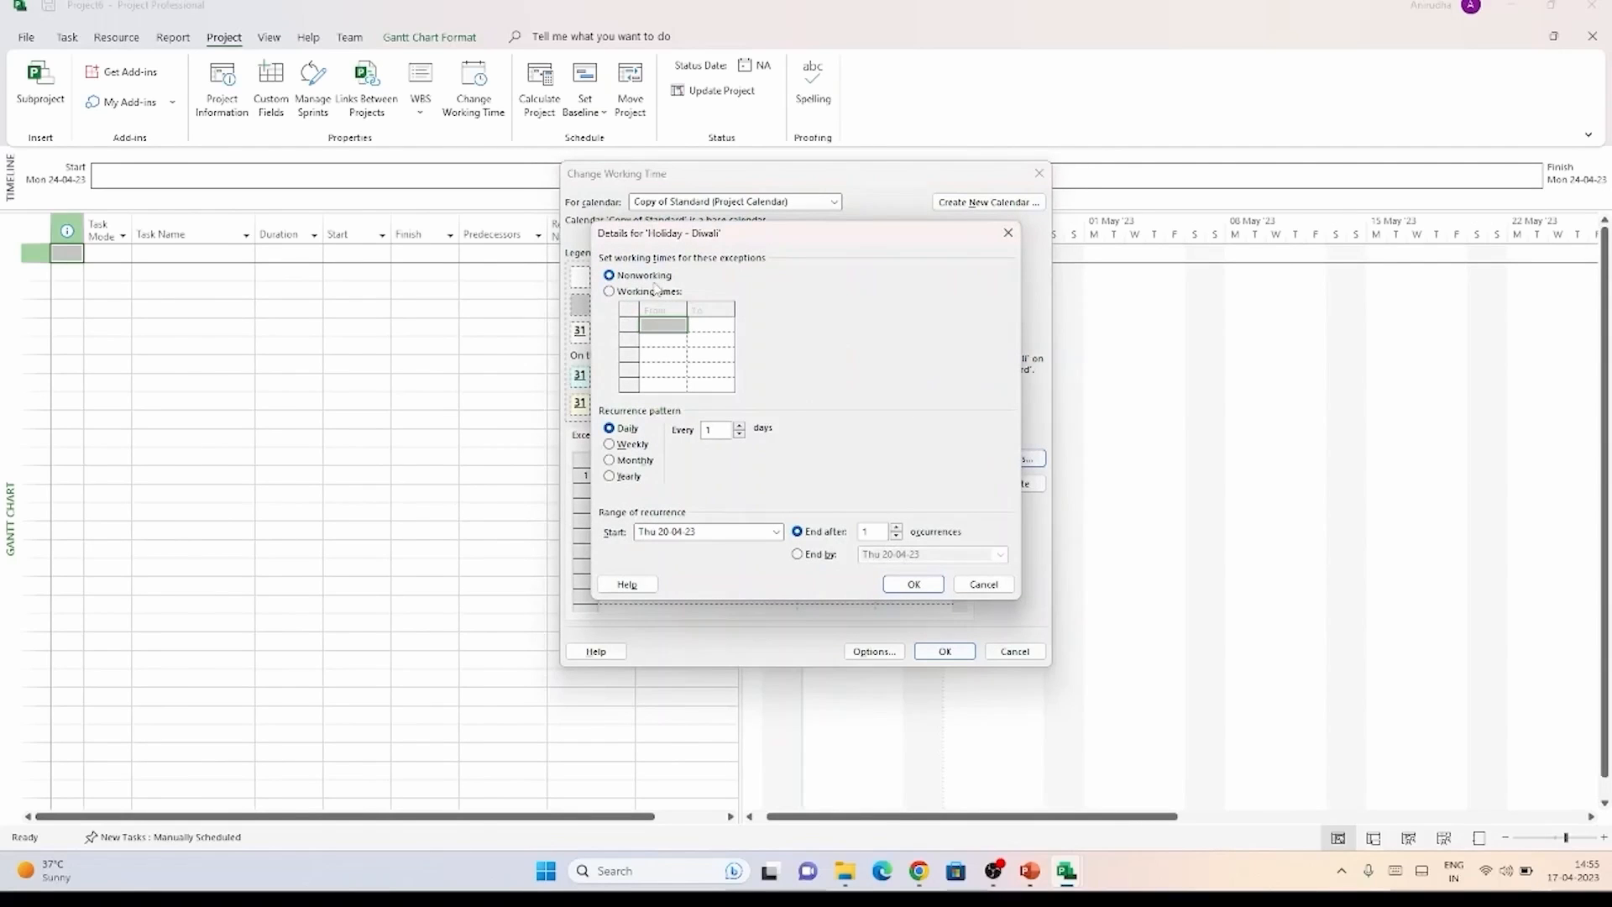
pyautogui.click(890, 586)
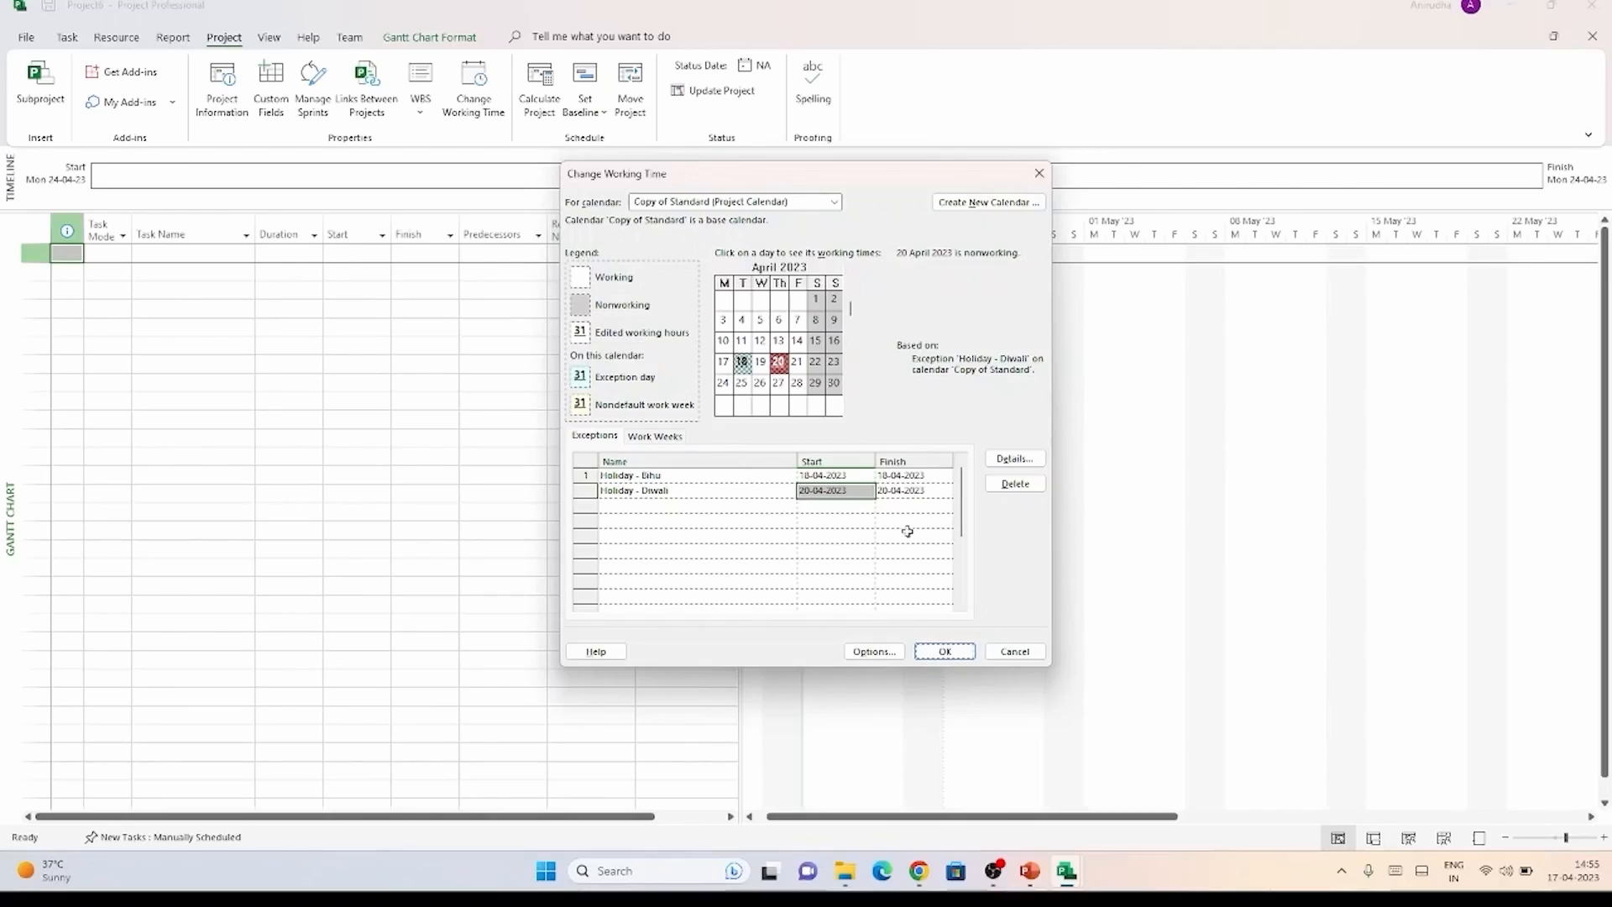
pyautogui.click(1033, 654)
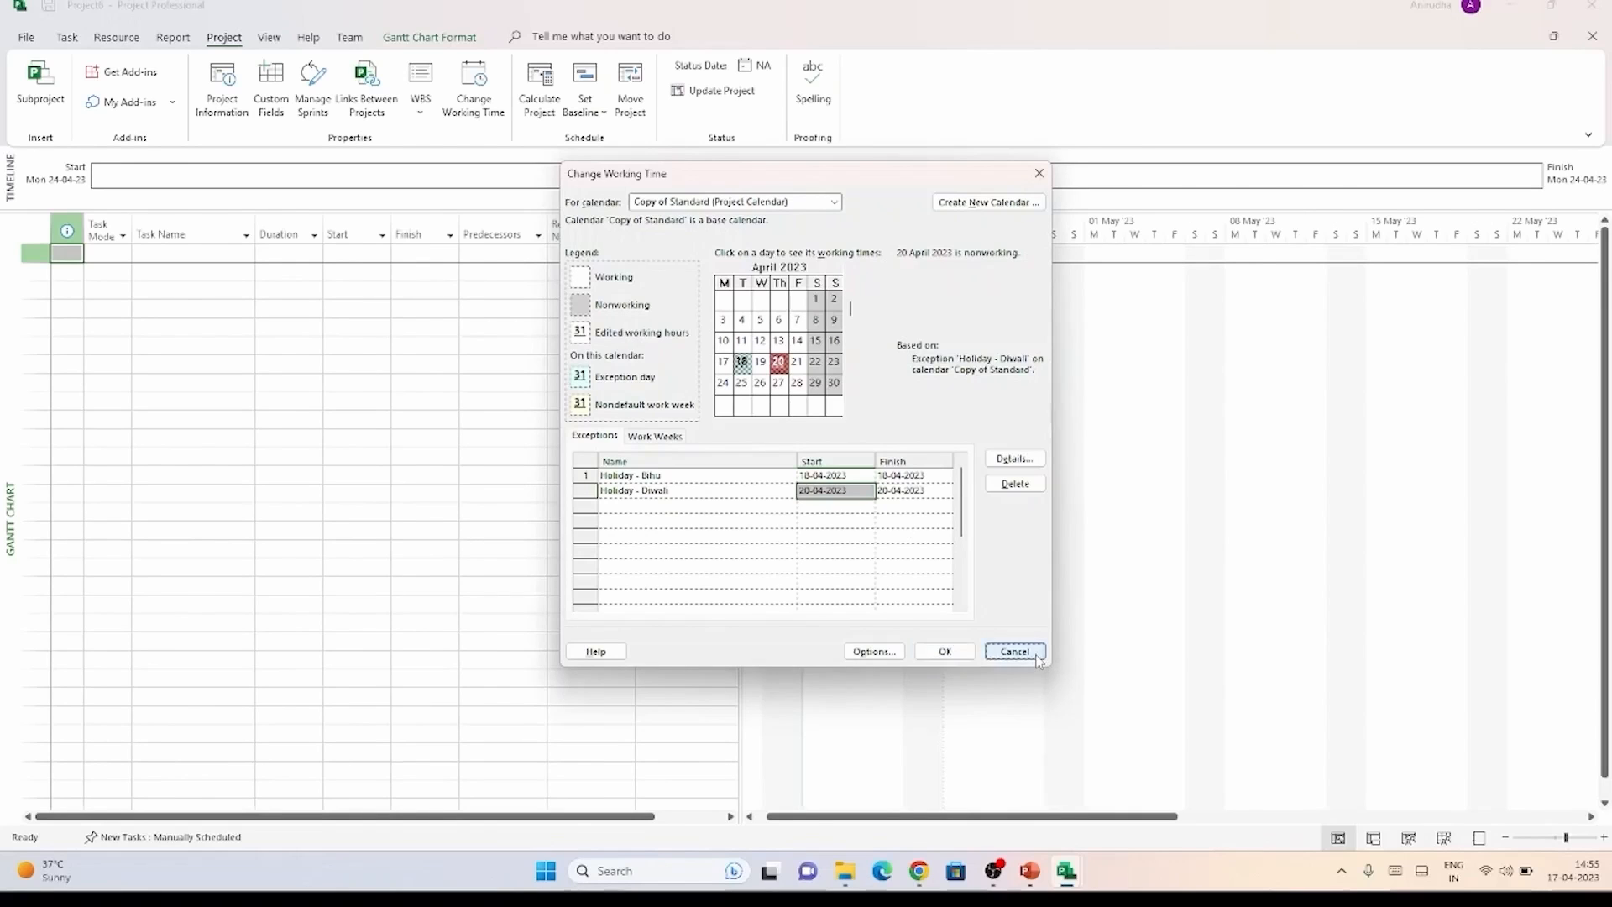